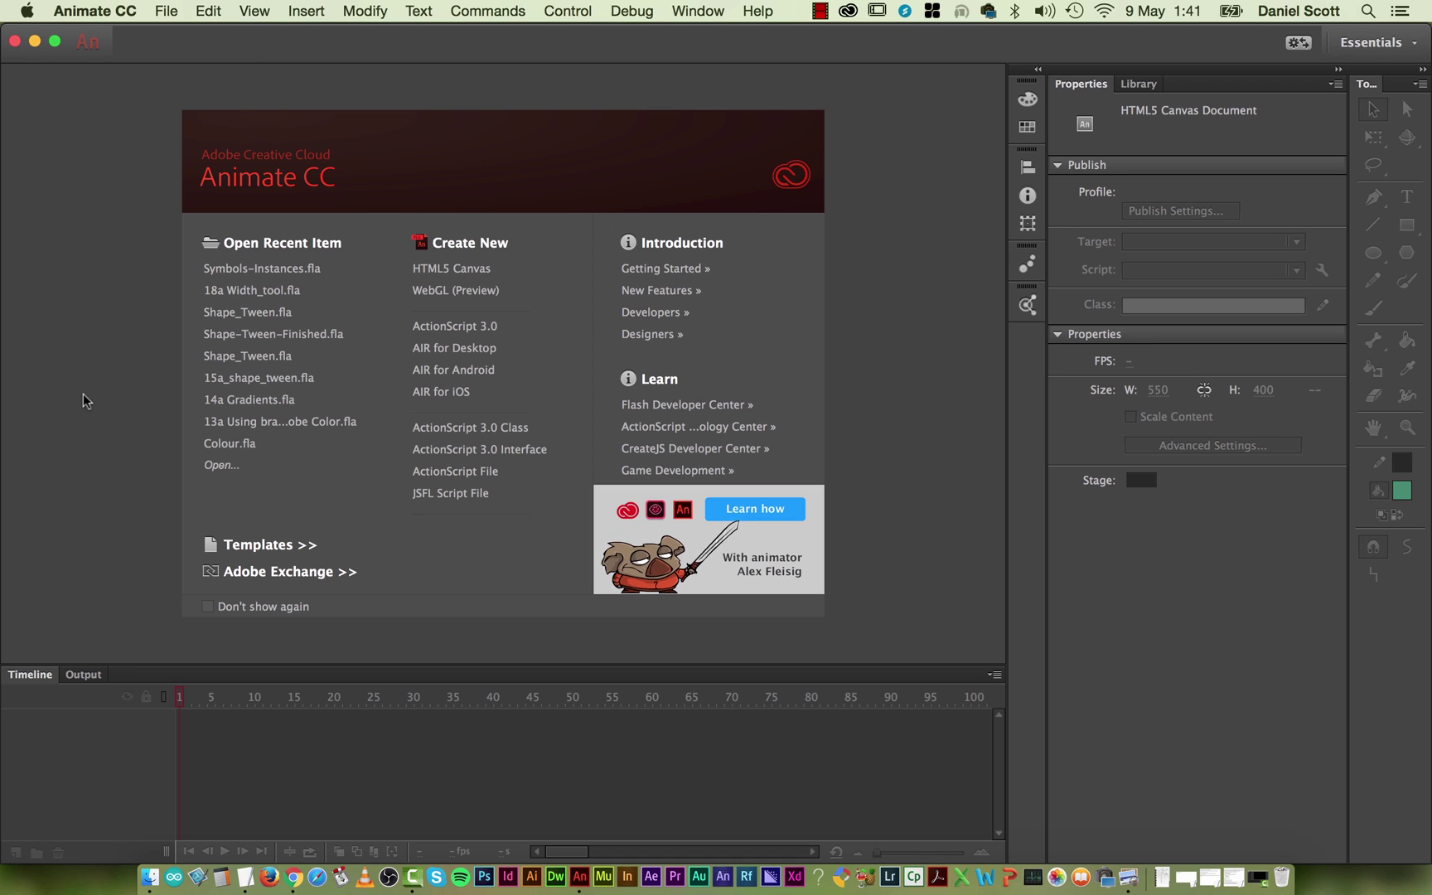
Step: Create a new HTML5 Canvas document and save it as 19a_Symbols_Instances.fla
{"action": "left_click", "coordinate": [462, 270]}
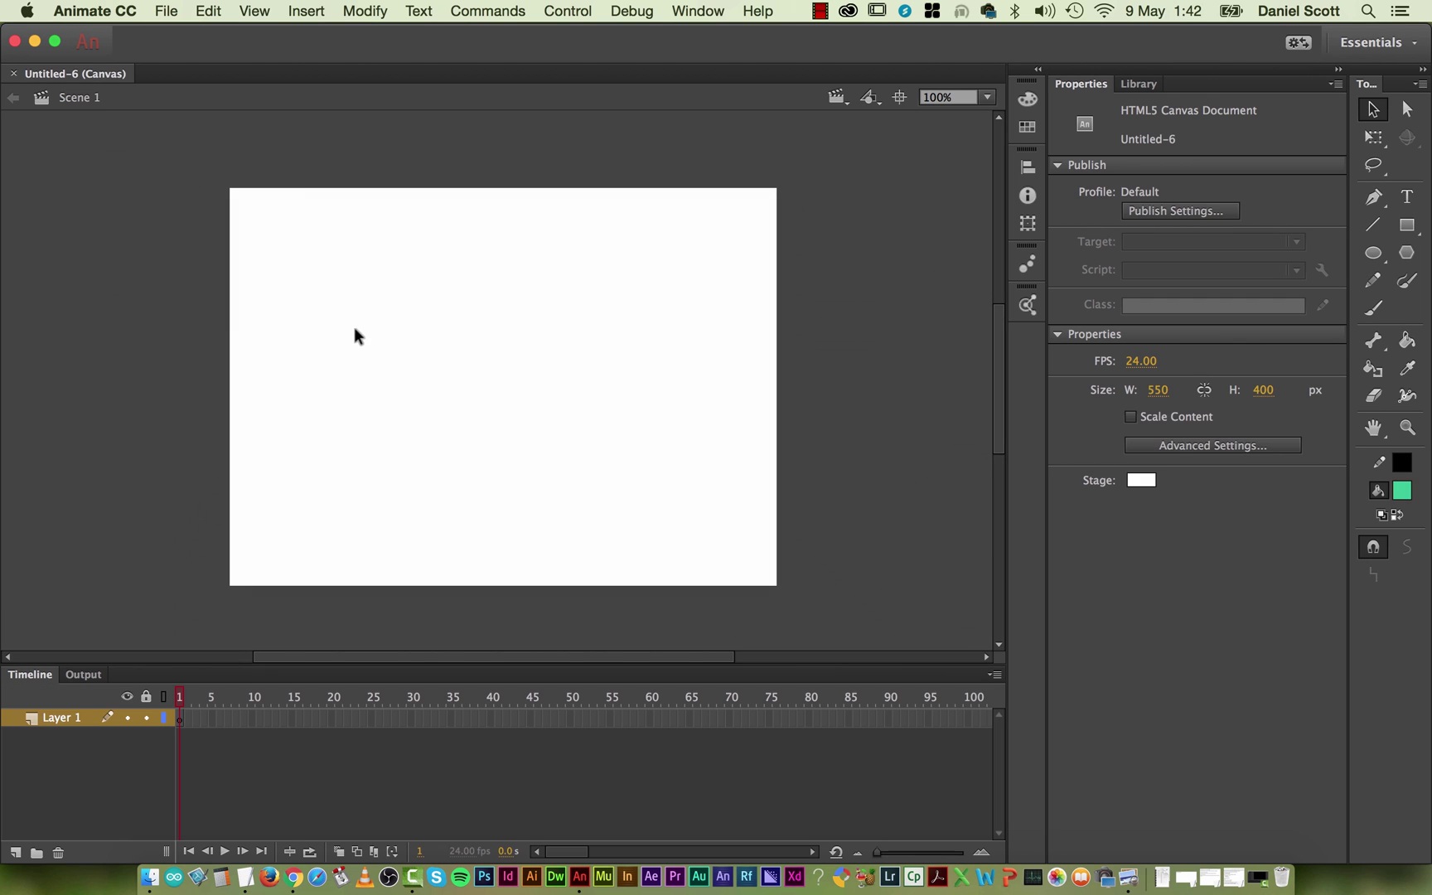
{"action": "key", "text": "super+s"}
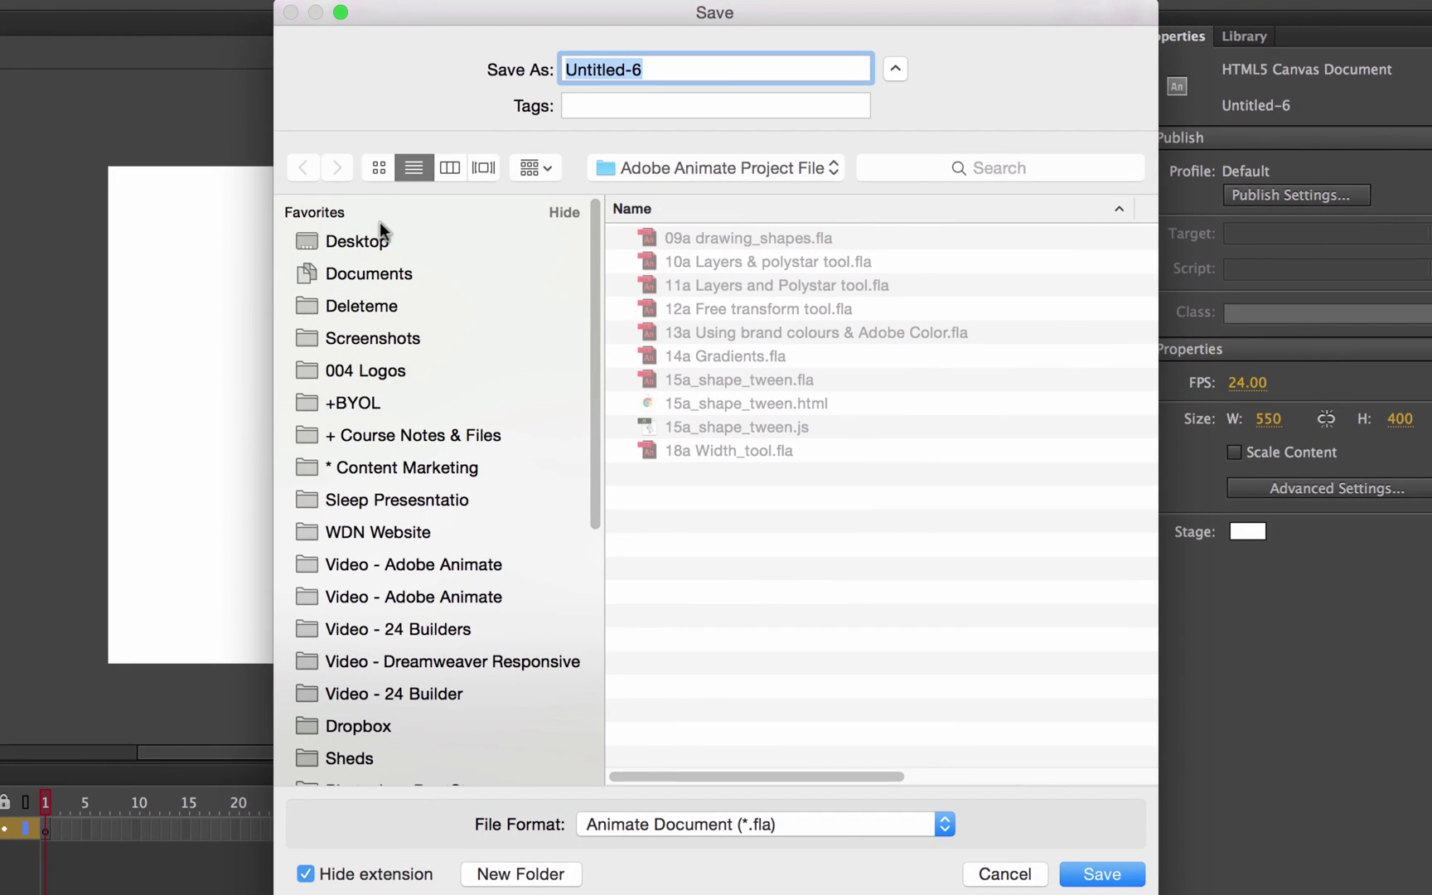
{"action": "type", "text": "19a_"}
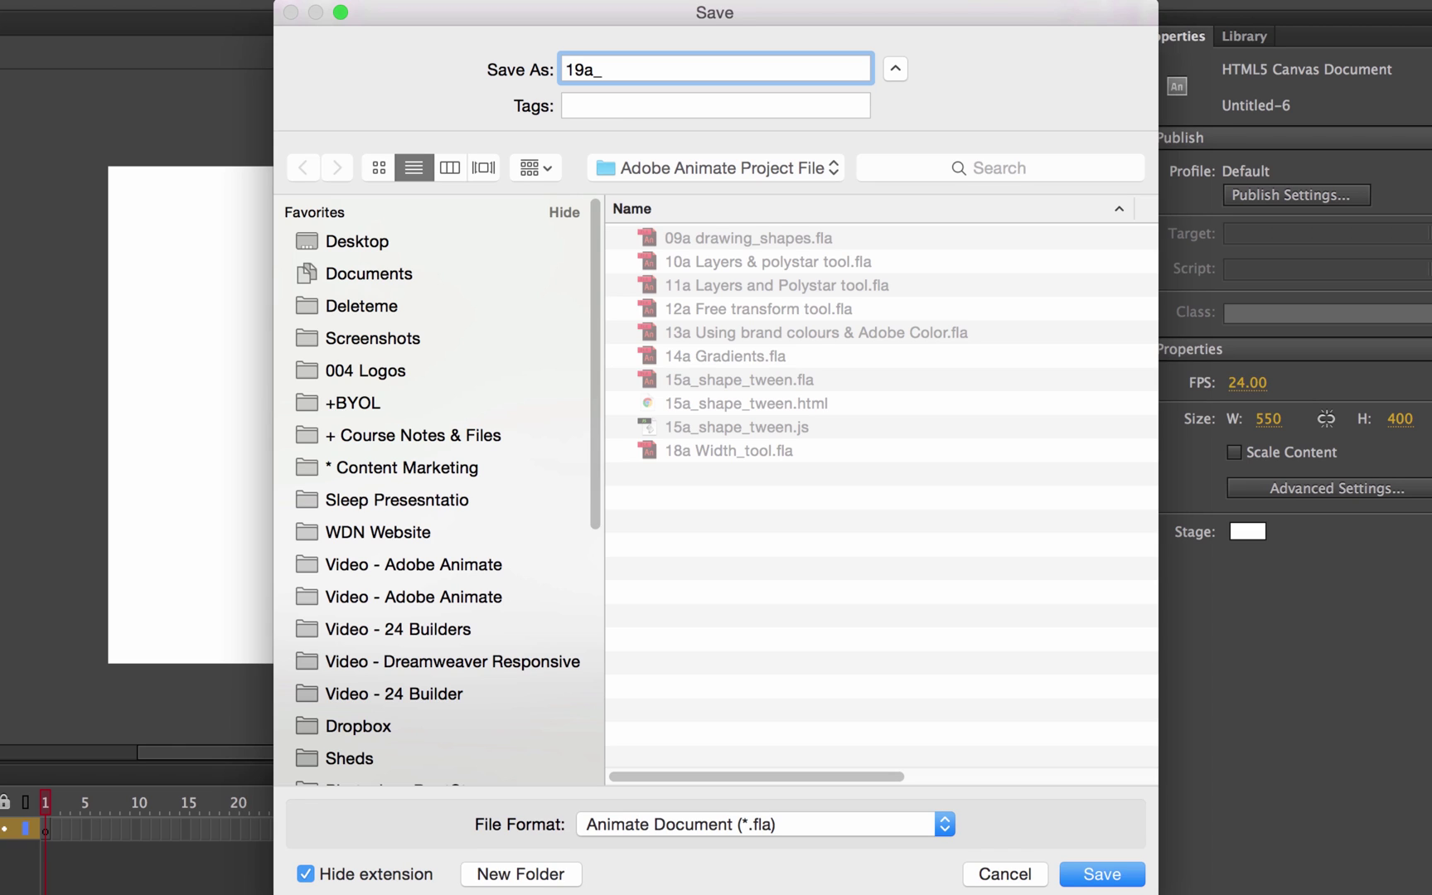
{"action": "type", "text": "mbols_Instances"}
{"action": "key", "text": "Return"}
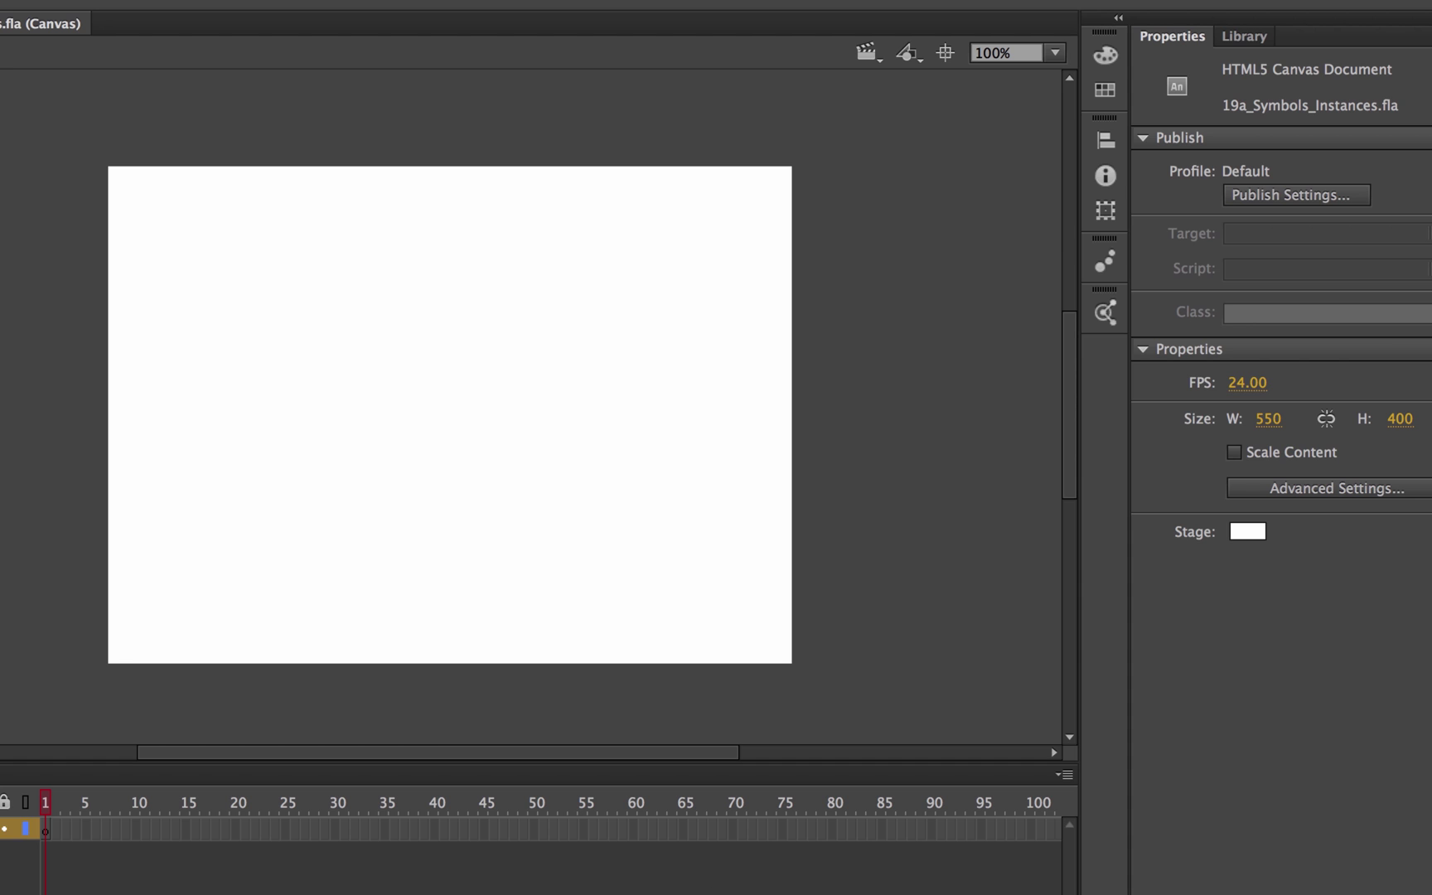
Step: Pick a dark navy blue swatch as the stage colour in Properties
{"action": "left_click", "coordinate": [1247, 531]}
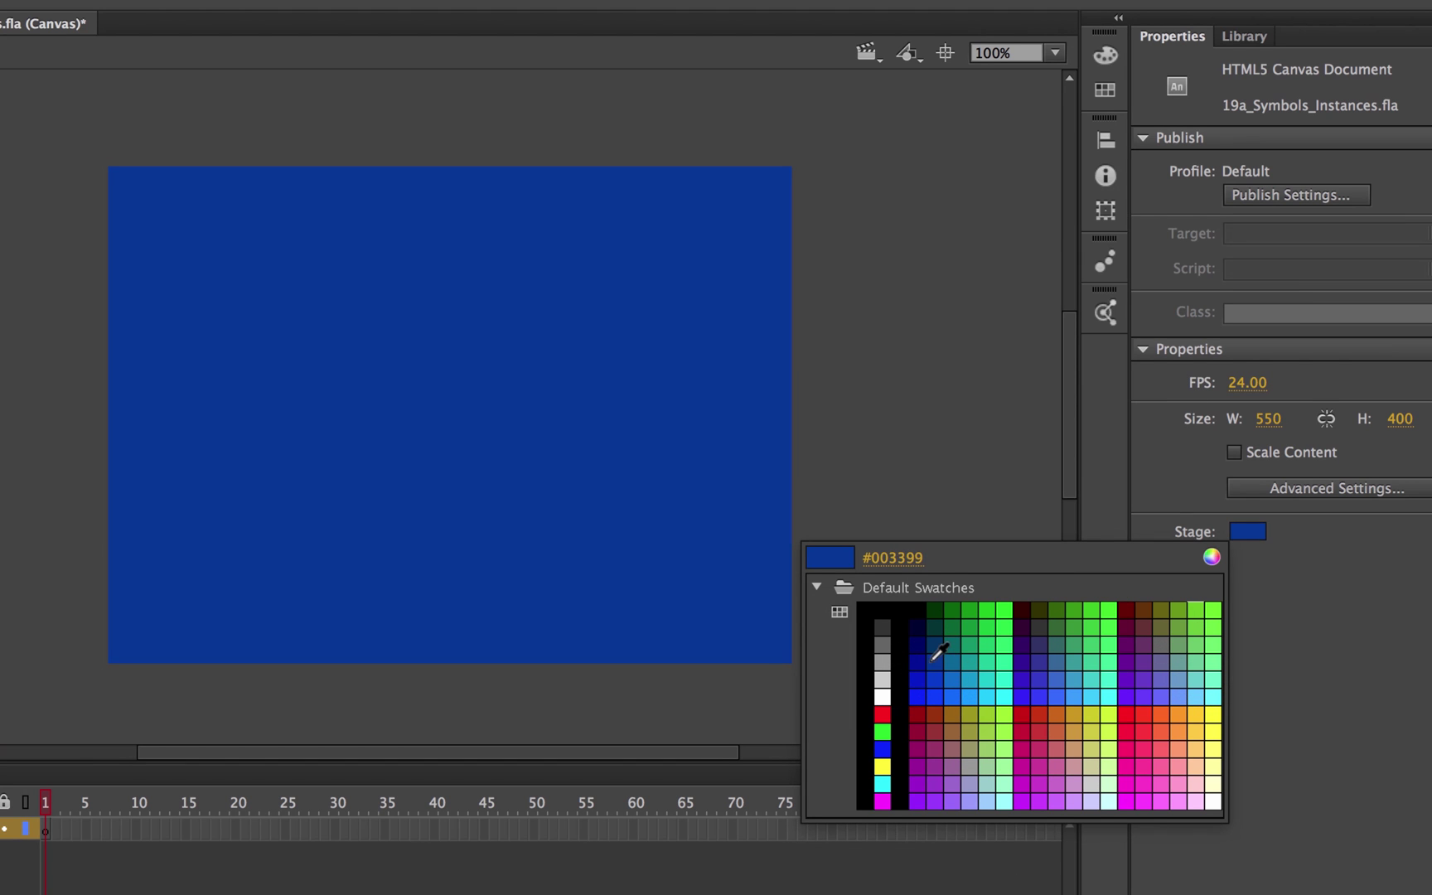
{"action": "left_click", "coordinate": [935, 645]}
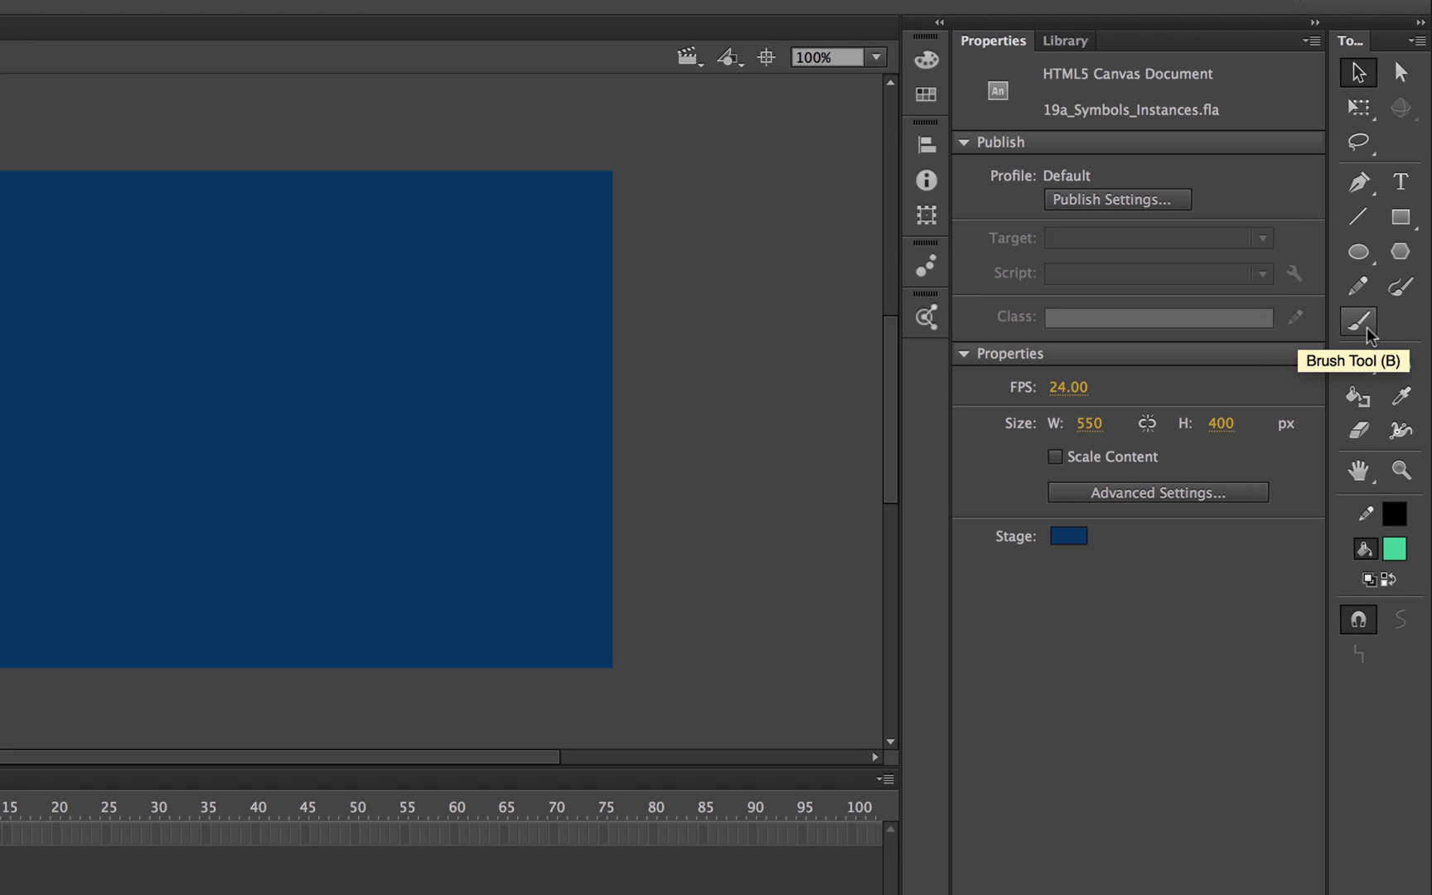
Step: Select the Brush Tool, shrink the brush size and undo a freehand test stroke
{"action": "left_click", "coordinate": [1400, 291]}
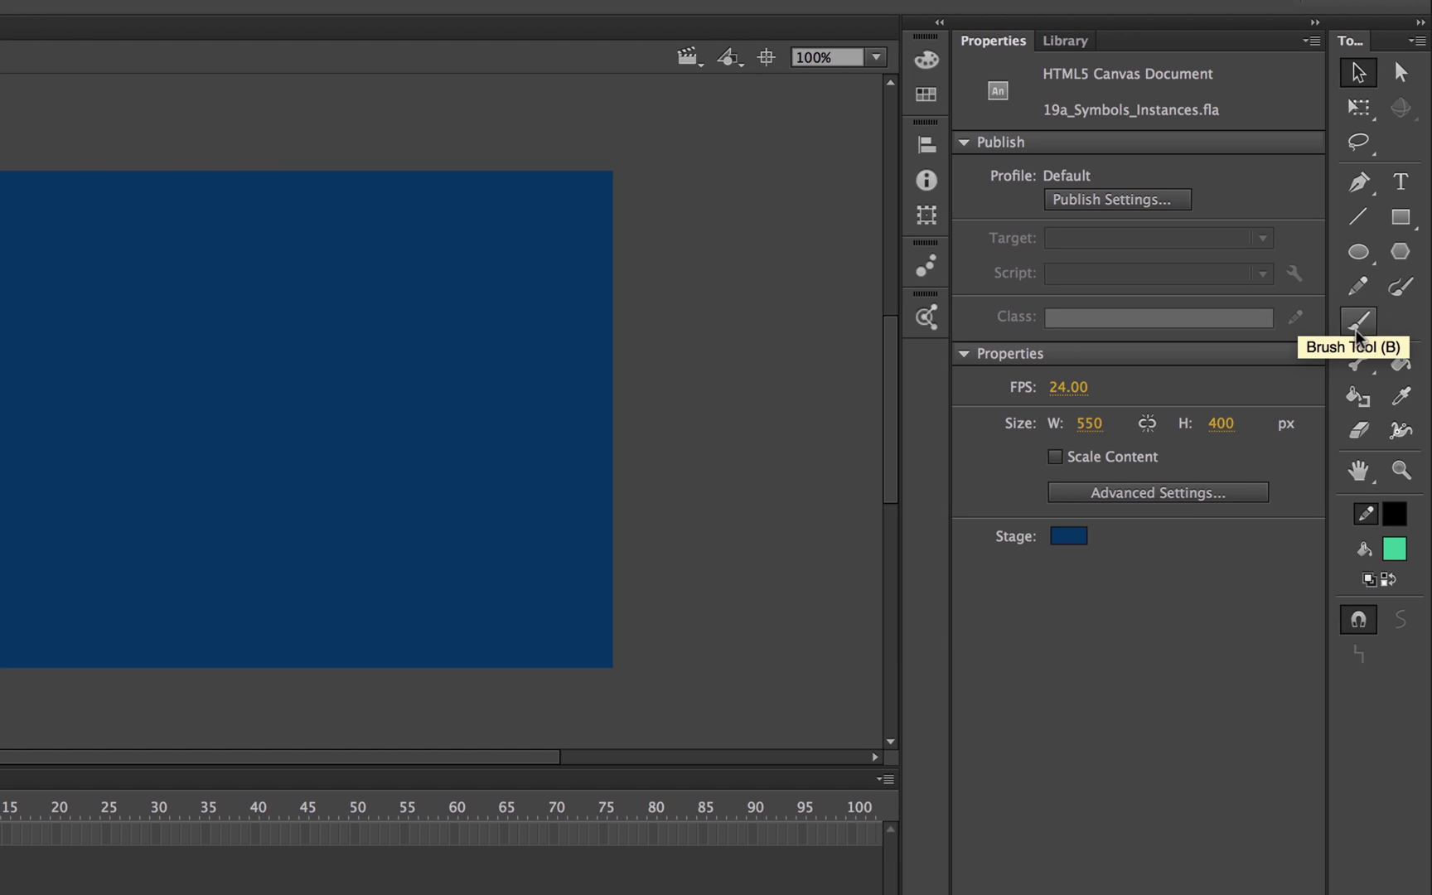
{"action": "left_click", "coordinate": [1362, 328]}
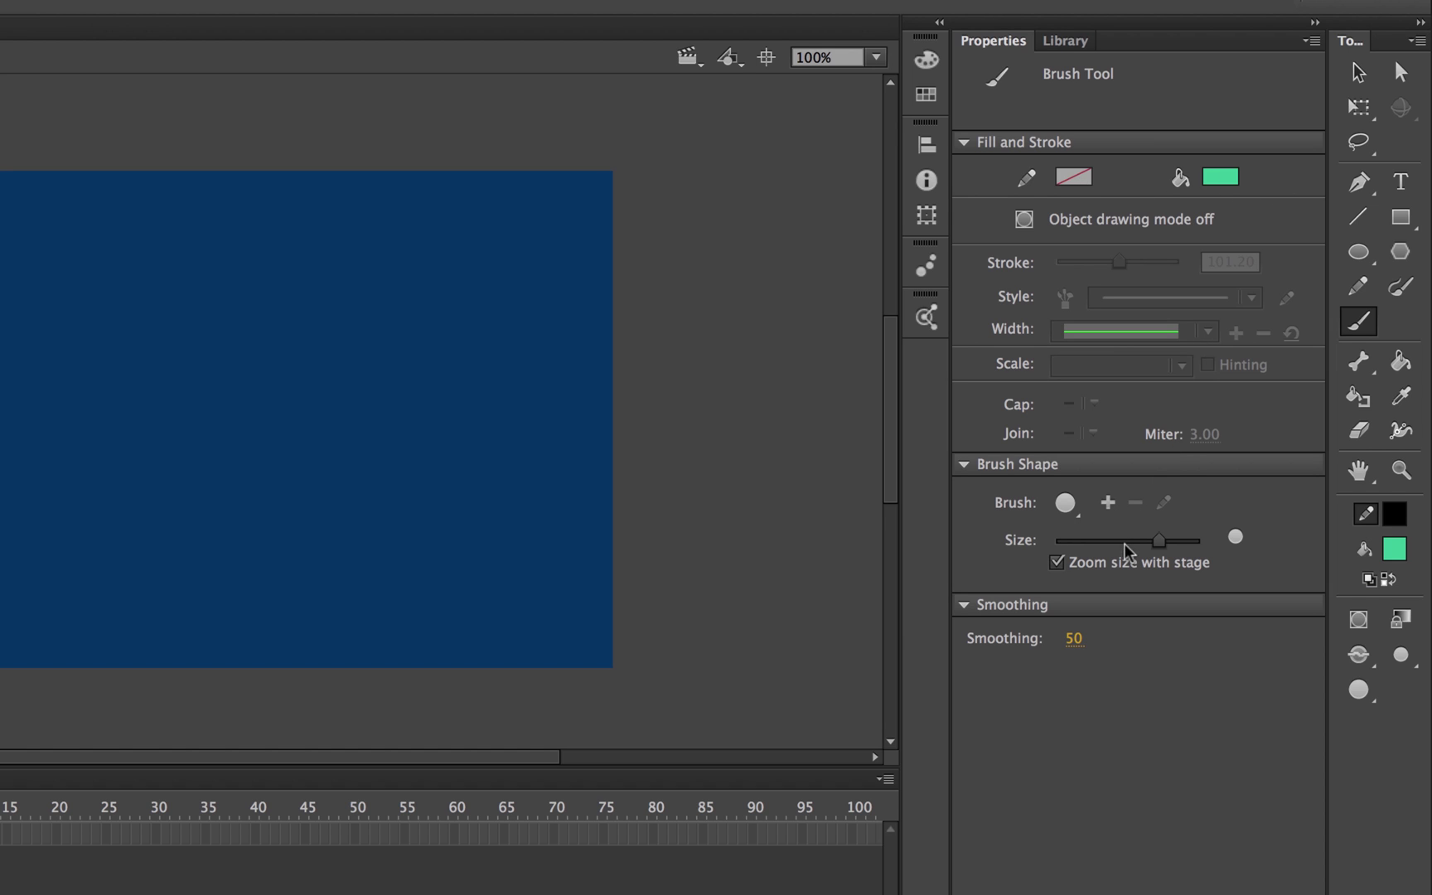
{"action": "left_click_drag", "start_coordinate": [1158, 541], "coordinate": [1083, 549]}
{"action": "mouse_move", "coordinate": [264, 454]}
{"action": "left_mouse_down"}
{"action": "mouse_move", "coordinate": [165, 314]}
{"action": "mouse_move", "coordinate": [207, 618]}
{"action": "left_mouse_up"}
{"action": "key", "text": "ctrl+z"}
Step: Raise the brush size to its maximum, undoing the test spiral strokes
{"action": "left_click_drag", "start_coordinate": [1079, 542], "coordinate": [1179, 540]}
{"action": "mouse_move", "coordinate": [263, 334]}
{"action": "left_mouse_down"}
{"action": "mouse_move", "coordinate": [380, 522]}
{"action": "mouse_move", "coordinate": [306, 371]}
{"action": "mouse_move", "coordinate": [303, 436]}
{"action": "left_mouse_up"}
{"action": "key", "text": "ctrl+z"}
{"action": "left_click", "coordinate": [1200, 542]}
{"action": "mouse_move", "coordinate": [263, 332]}
{"action": "left_mouse_down"}
{"action": "mouse_move", "coordinate": [367, 383]}
{"action": "mouse_move", "coordinate": [290, 418]}
{"action": "left_mouse_up"}
{"action": "key", "text": "ctrl+z"}
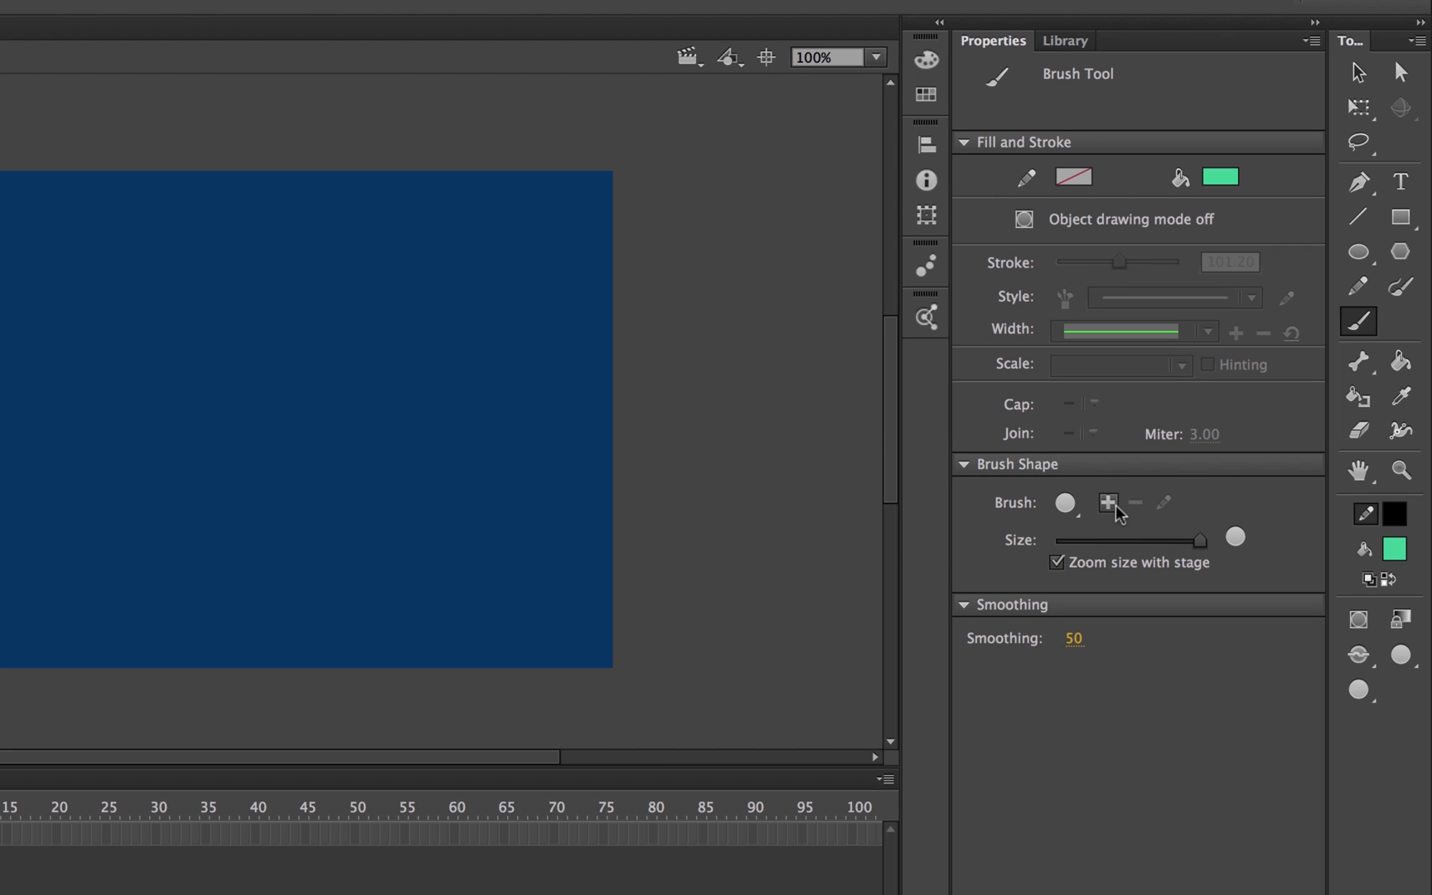
Step: Cancel the brush tip options unchanged and undo a trial green stroke
{"action": "left_click", "coordinate": [1107, 502]}
{"action": "left_click", "coordinate": [812, 445]}
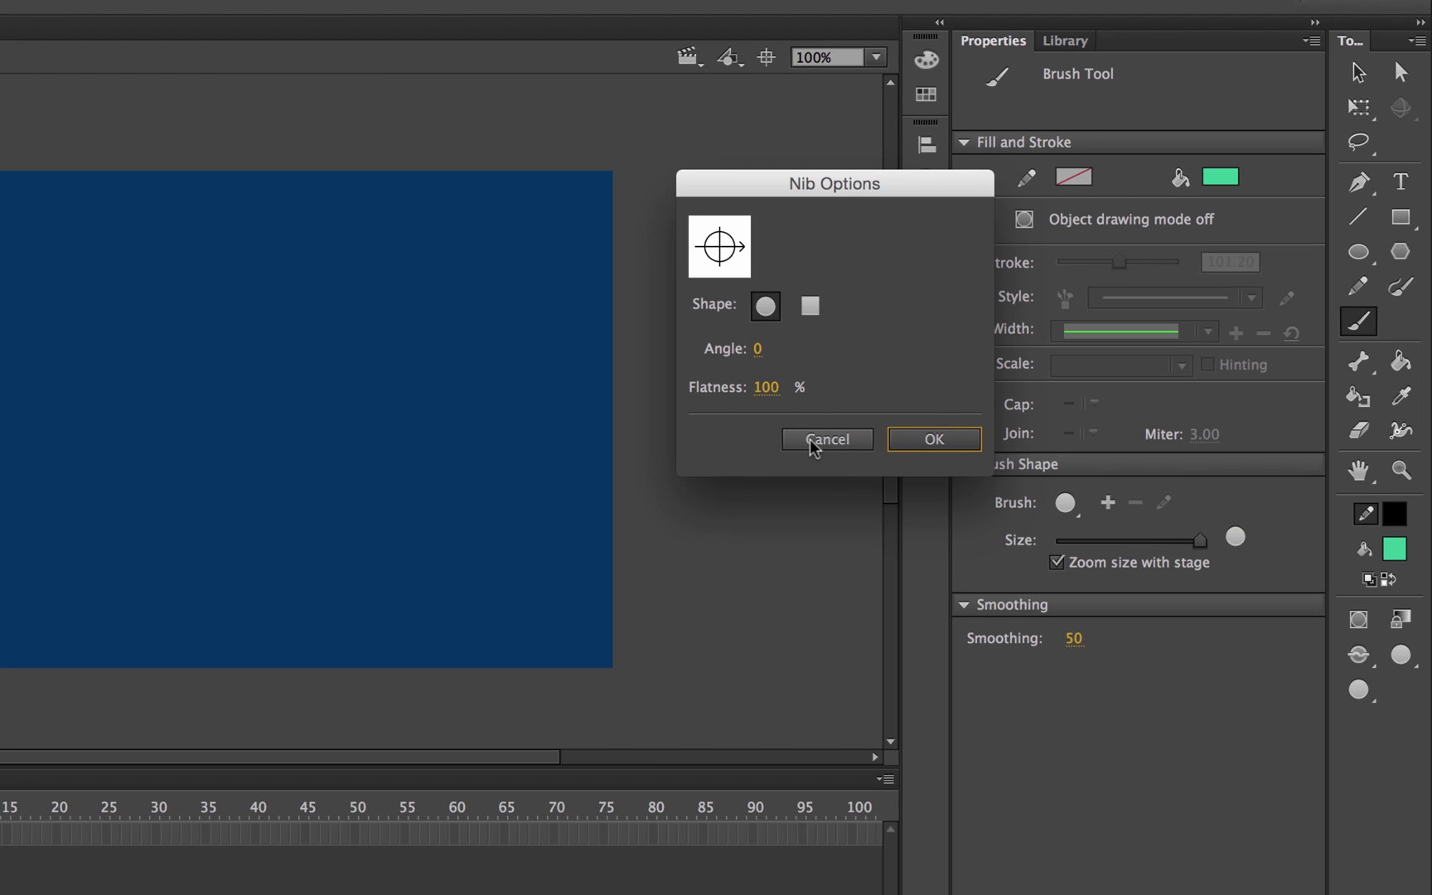
{"action": "mouse_move", "coordinate": [164, 359]}
{"action": "left_mouse_down"}
{"action": "mouse_move", "coordinate": [362, 584]}
{"action": "mouse_move", "coordinate": [273, 404]}
{"action": "mouse_move", "coordinate": [269, 465]}
{"action": "left_mouse_up"}
{"action": "key", "text": "ctrl+z"}
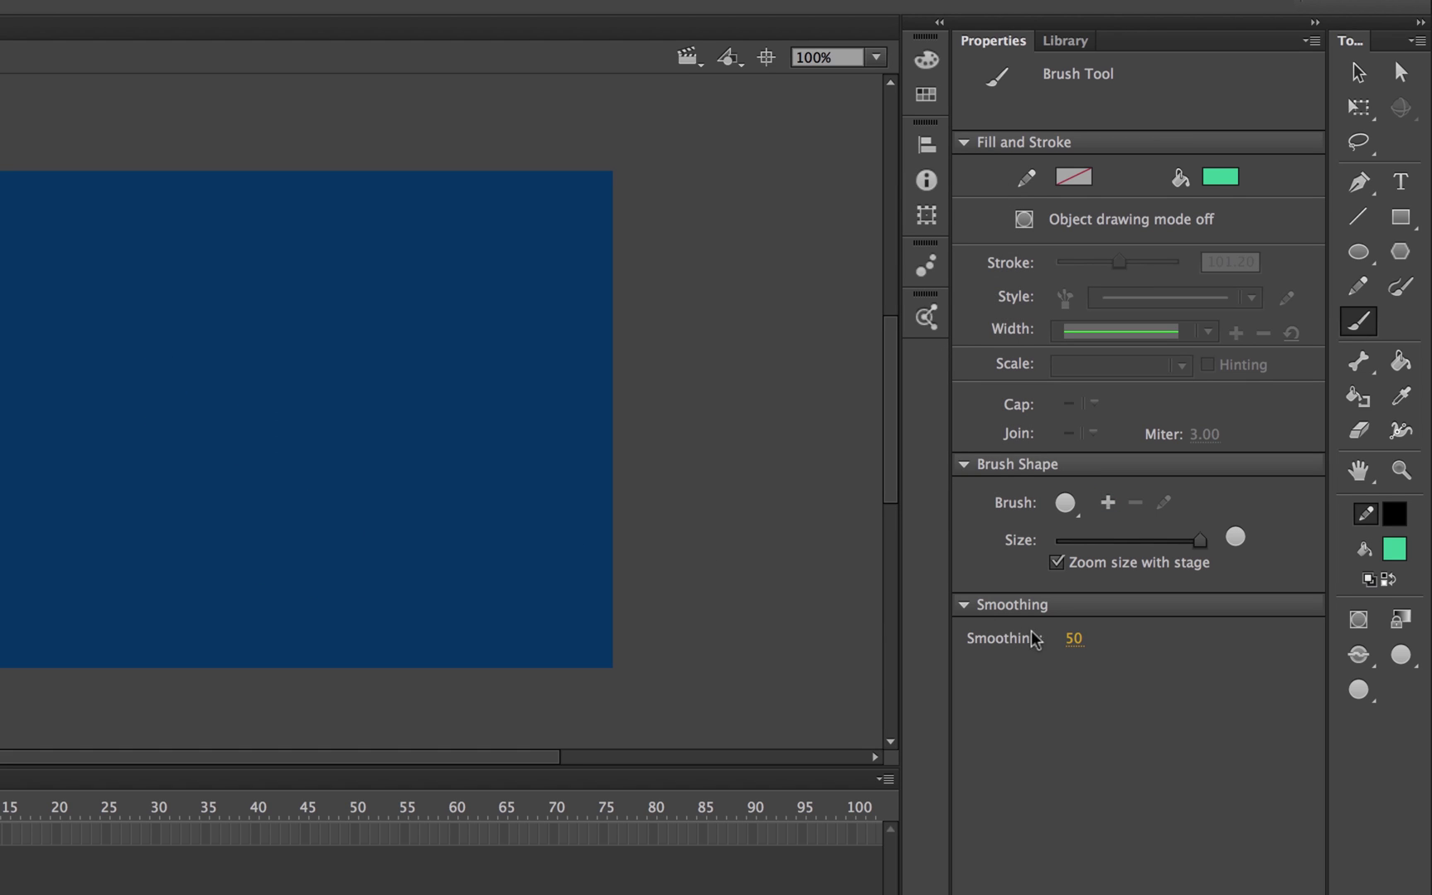
Step: Raise brush Smoothing to 100, undoing the trial green loops
{"action": "mouse_move", "coordinate": [241, 308]}
{"action": "left_mouse_down"}
{"action": "mouse_move", "coordinate": [378, 494]}
{"action": "mouse_move", "coordinate": [365, 364]}
{"action": "mouse_move", "coordinate": [245, 316]}
{"action": "left_mouse_up"}
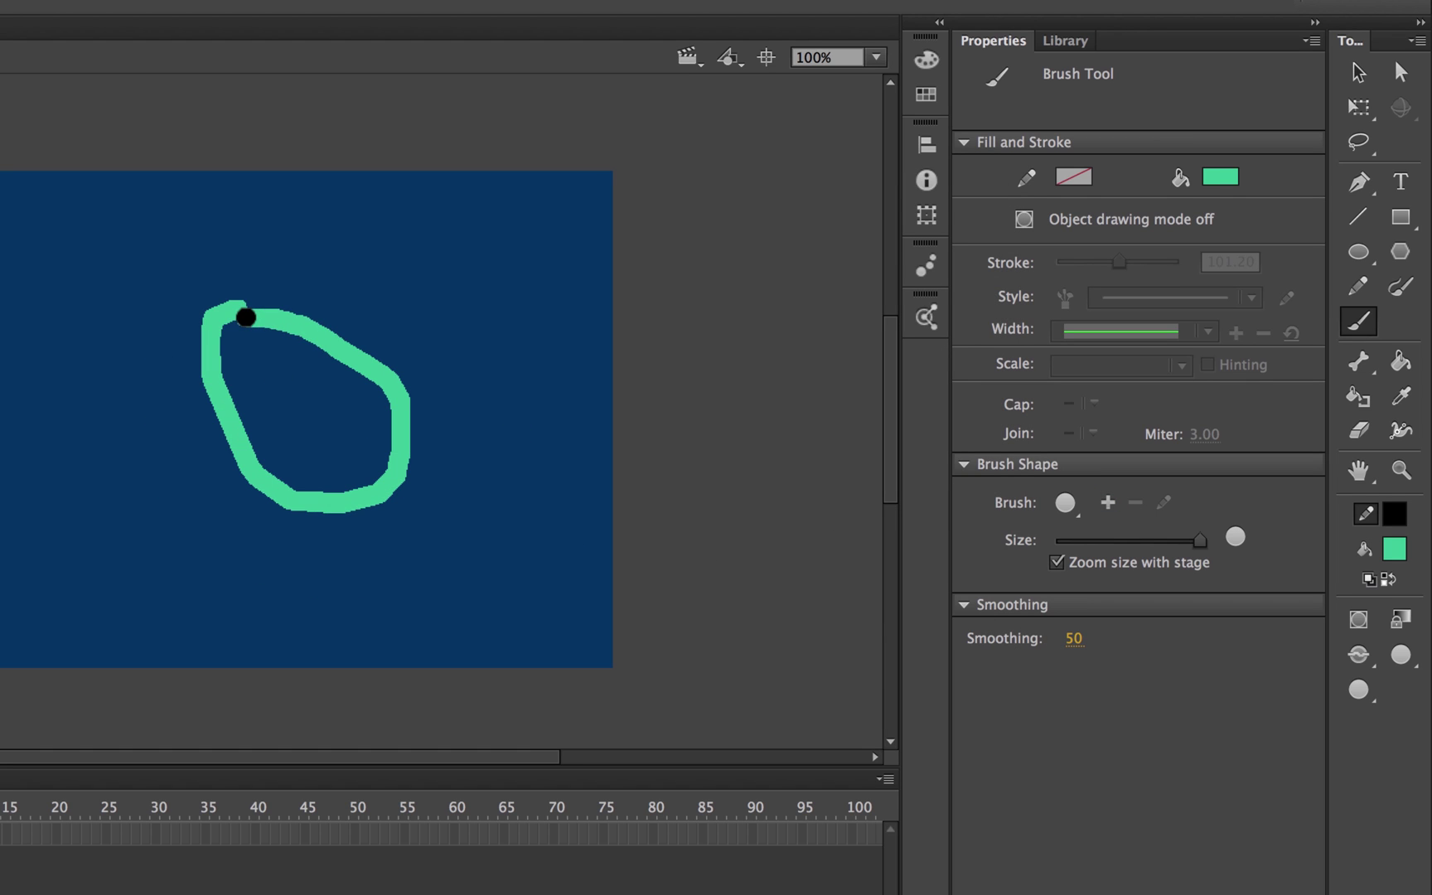
{"action": "key", "text": "ctrl+z"}
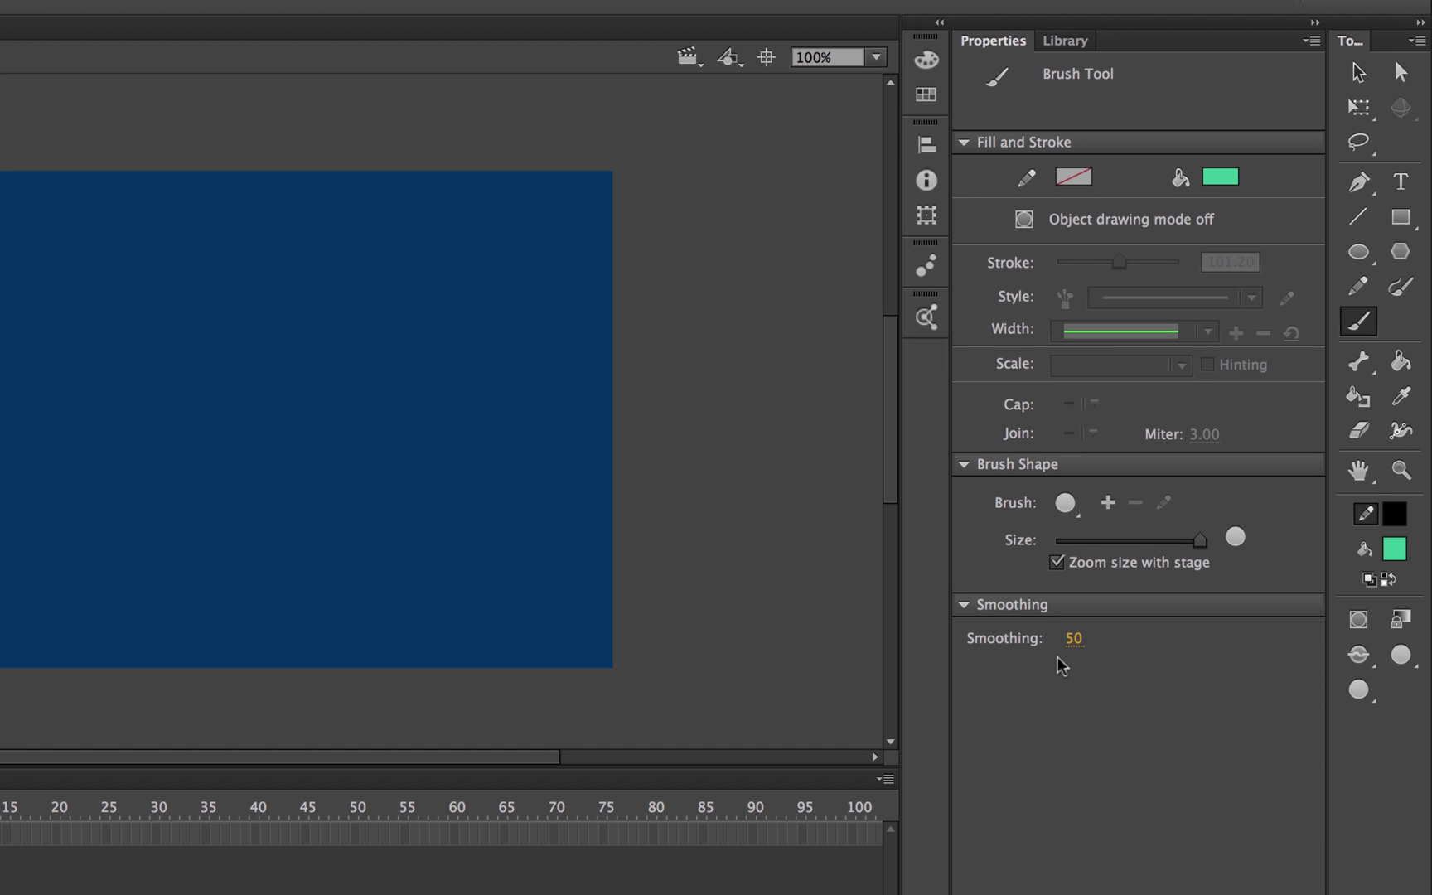
{"action": "left_click_drag", "start_coordinate": [1070, 646], "coordinate": [1111, 644]}
{"action": "left_click_drag", "start_coordinate": [247, 273], "coordinate": [278, 304]}
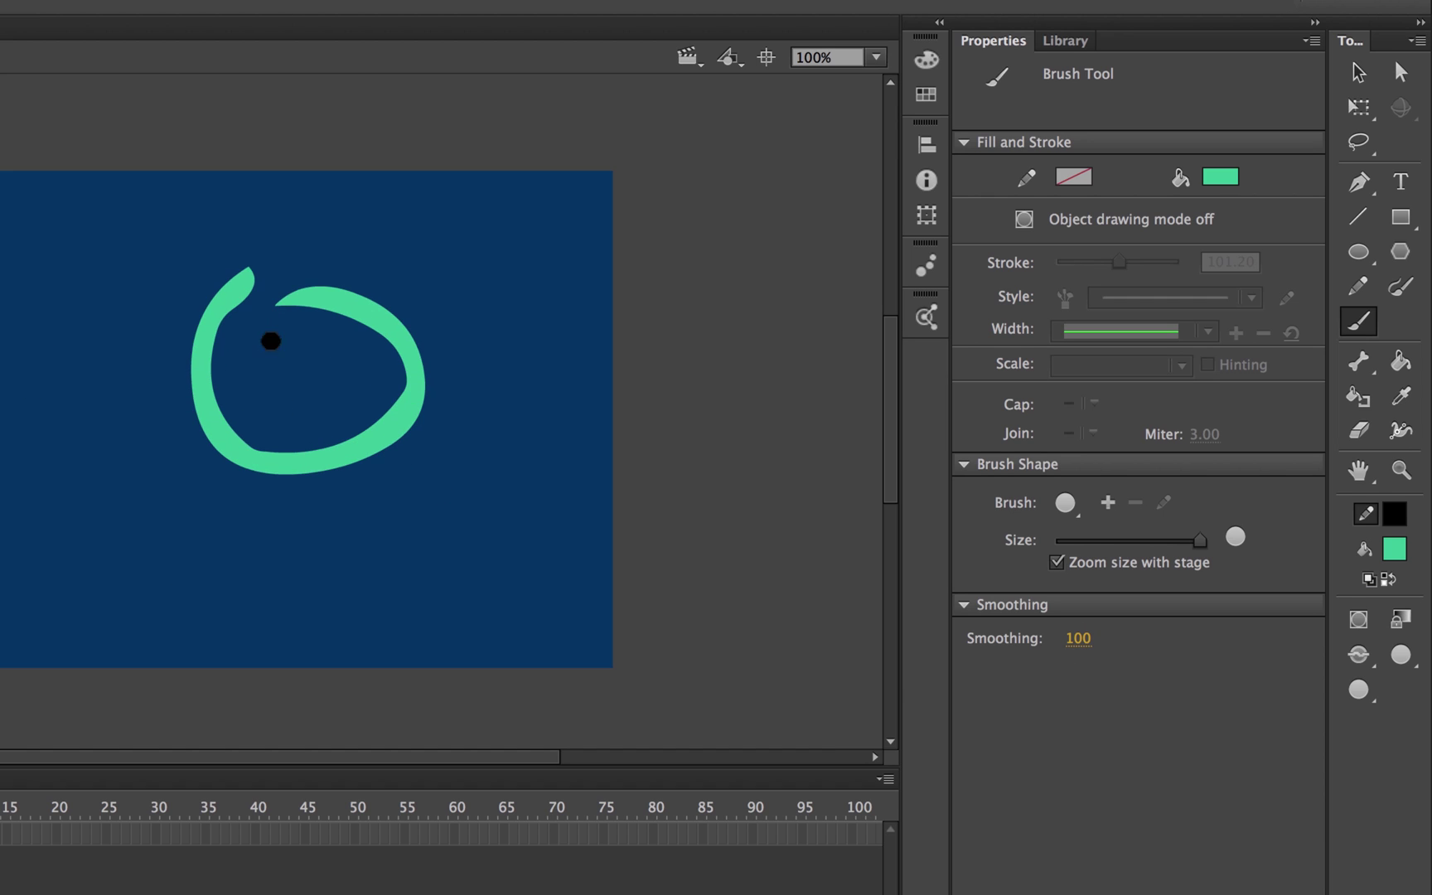
{"action": "key", "text": "ctrl+z"}
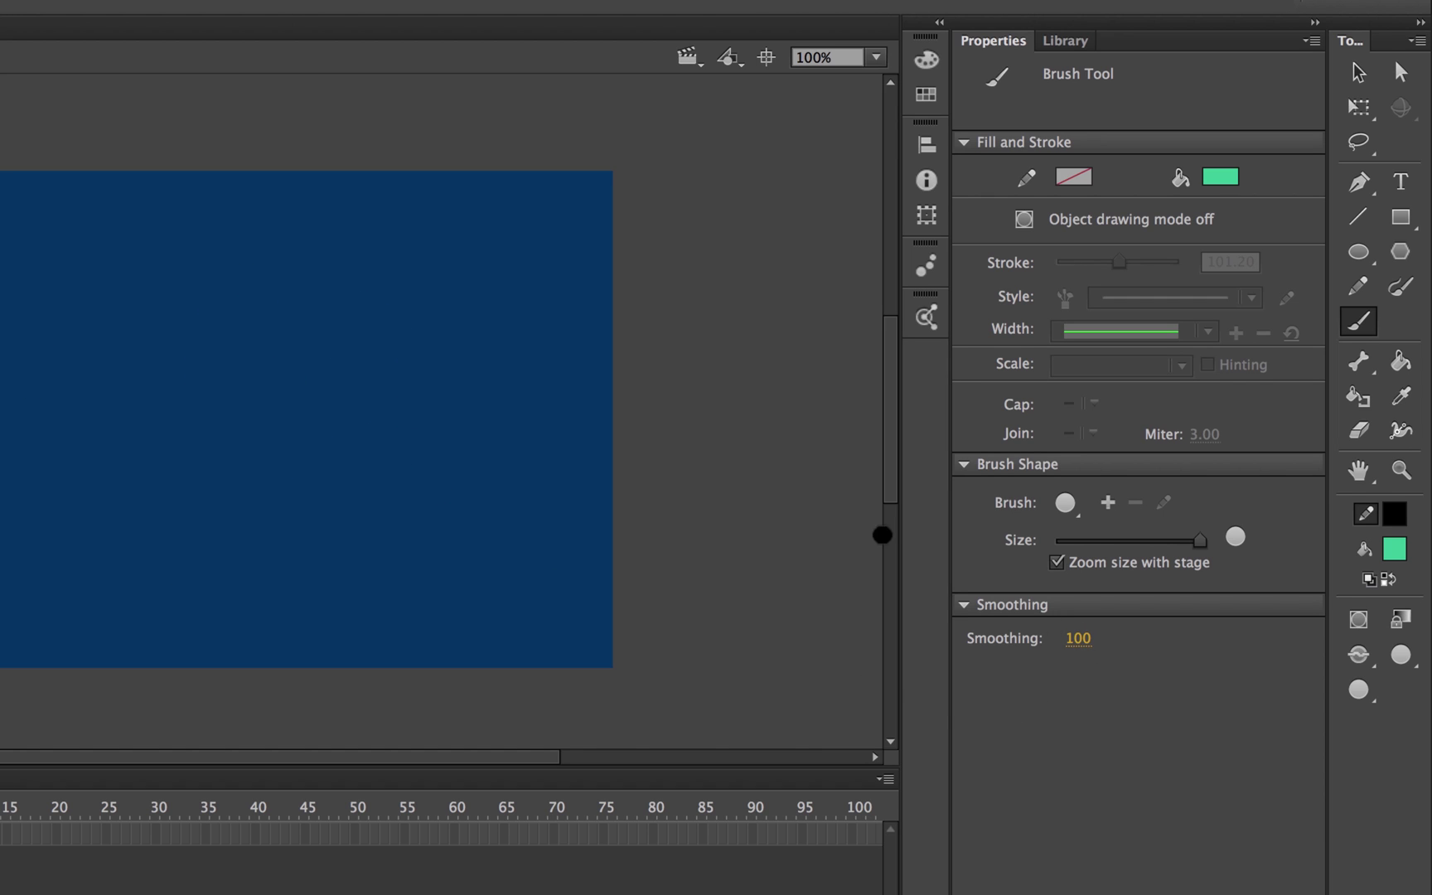
Step: Brush a closed rounded body outline in mid-stage, patching the lower-right gap
{"action": "mouse_move", "coordinate": [260, 269]}
{"action": "left_mouse_down"}
{"action": "mouse_move", "coordinate": [190, 403]}
{"action": "mouse_move", "coordinate": [366, 476]}
{"action": "left_mouse_up"}
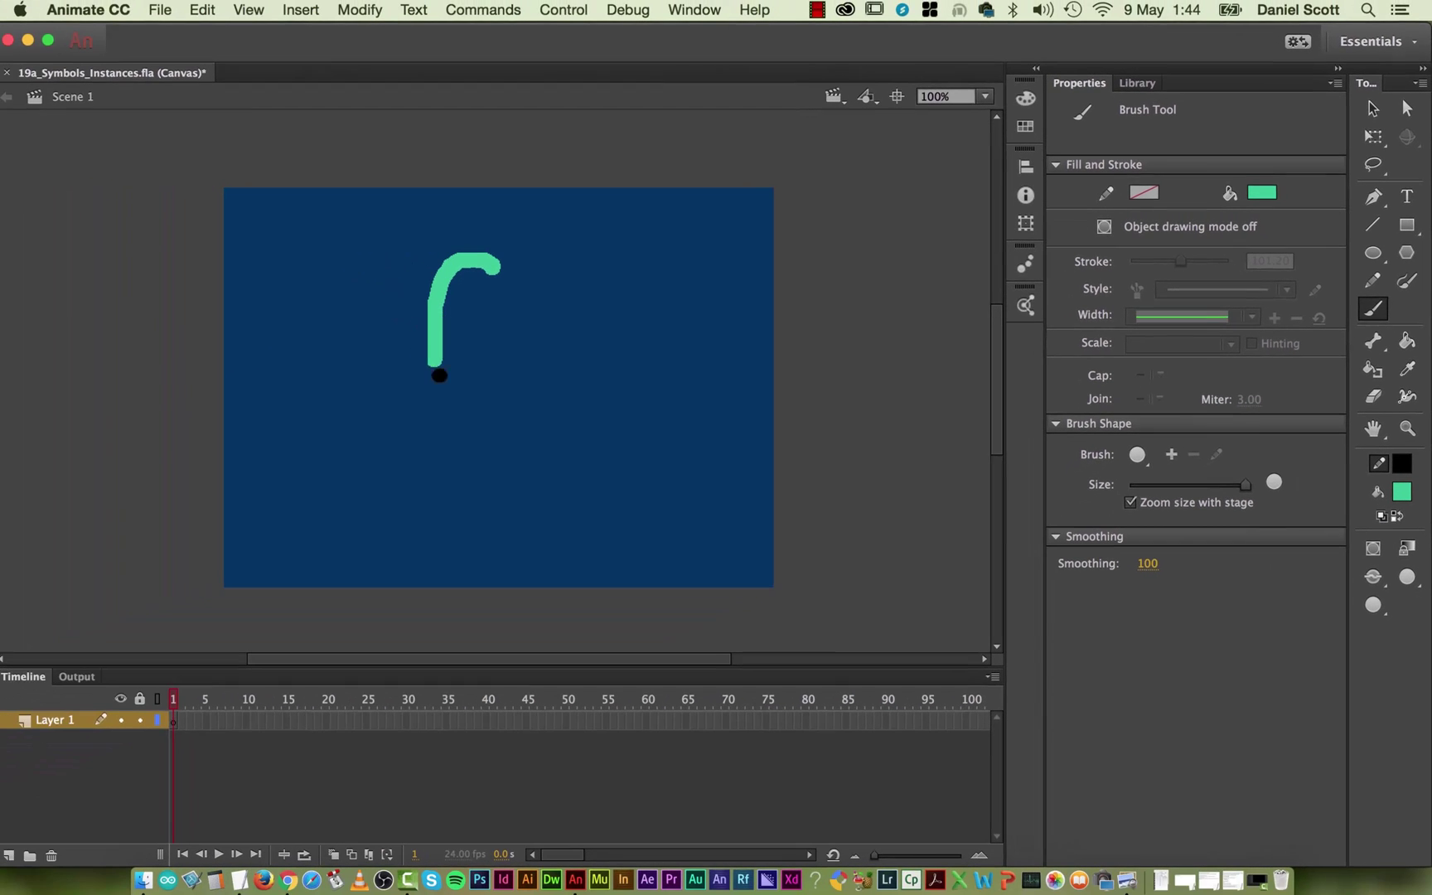
{"action": "mouse_move", "coordinate": [579, 432]}
{"action": "left_mouse_down"}
{"action": "mouse_move", "coordinate": [588, 290]}
{"action": "mouse_move", "coordinate": [530, 249]}
{"action": "mouse_move", "coordinate": [488, 253]}
{"action": "mouse_move", "coordinate": [456, 280]}
{"action": "mouse_move", "coordinate": [458, 430]}
{"action": "left_mouse_up"}
{"action": "left_click", "coordinate": [602, 410]}
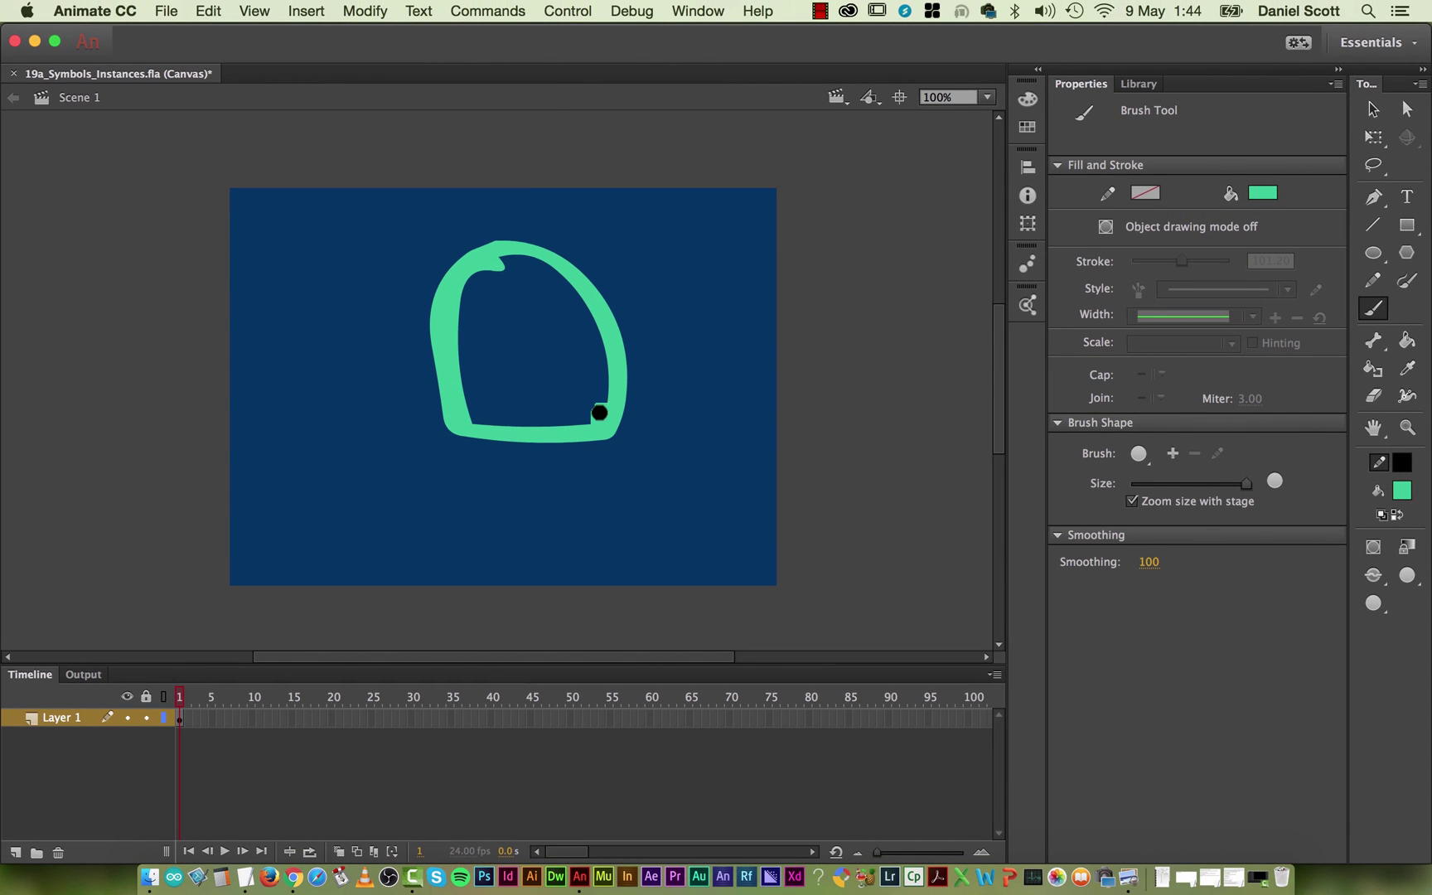
Step: Fill the inside of the body outline solid mint green with the Paint Bucket
{"action": "left_click", "coordinate": [1406, 341]}
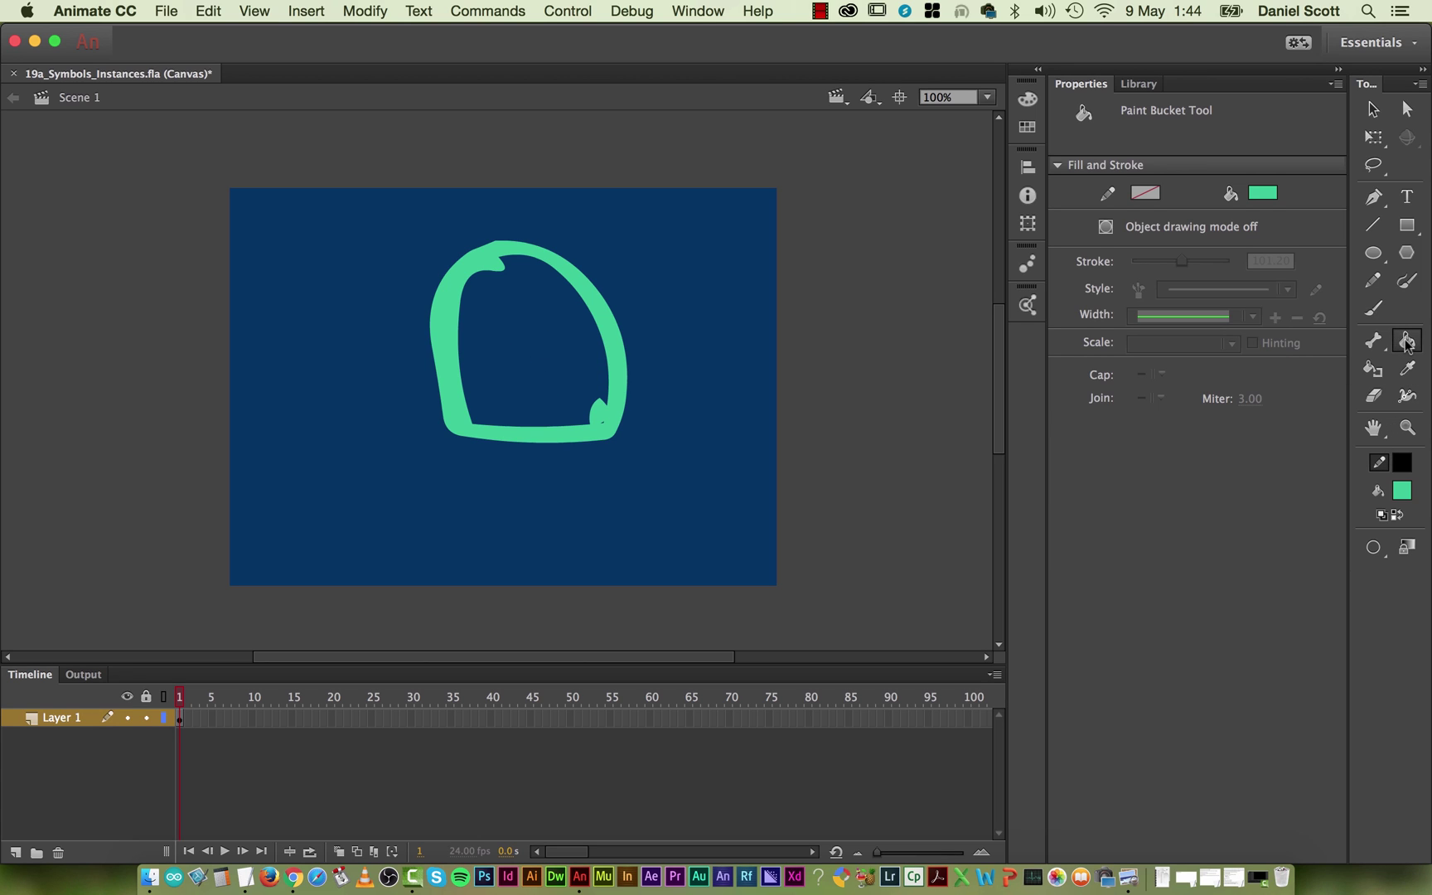
{"action": "left_click", "coordinate": [523, 365]}
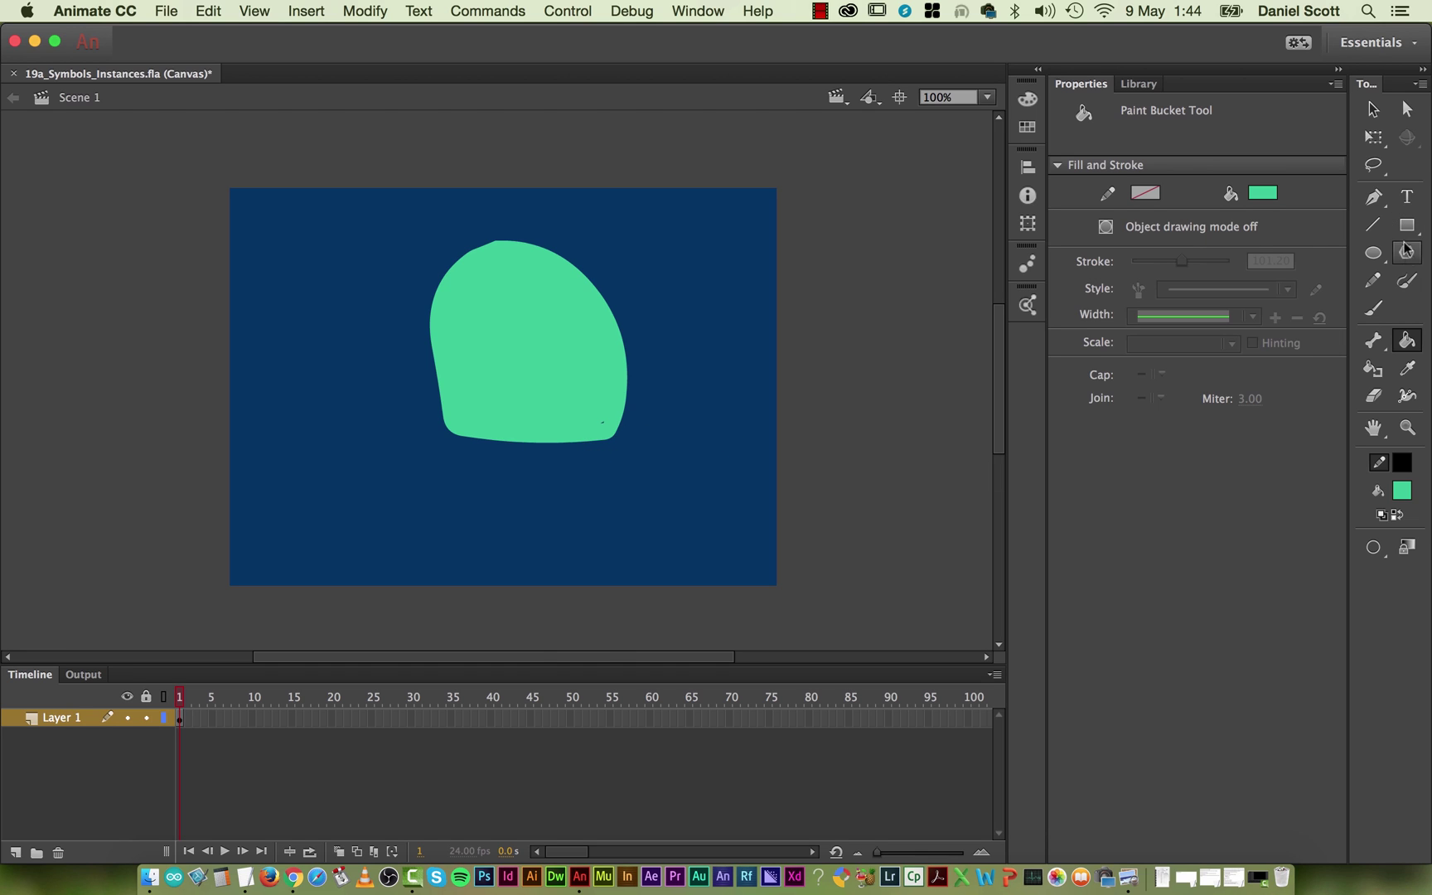
{"action": "left_click", "coordinate": [1373, 307]}
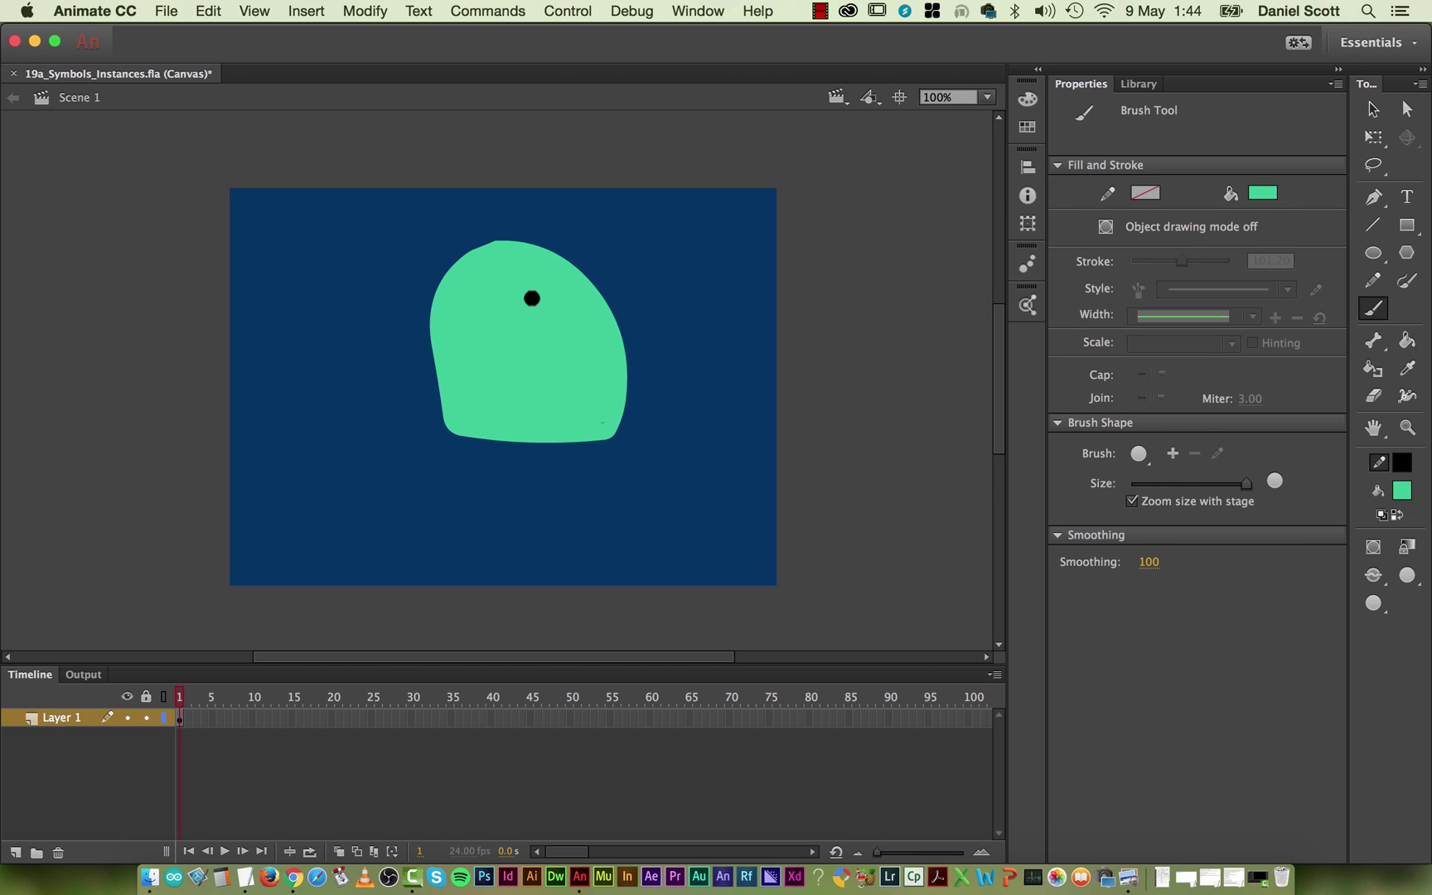
Step: Brush an antenna on top of the body and two legs beneath it
{"action": "left_click_drag", "start_coordinate": [547, 259], "coordinate": [681, 199]}
{"action": "left_click_drag", "start_coordinate": [518, 253], "coordinate": [574, 219]}
{"action": "left_click_drag", "start_coordinate": [488, 435], "coordinate": [478, 495]}
{"action": "left_click_drag", "start_coordinate": [559, 429], "coordinate": [571, 501]}
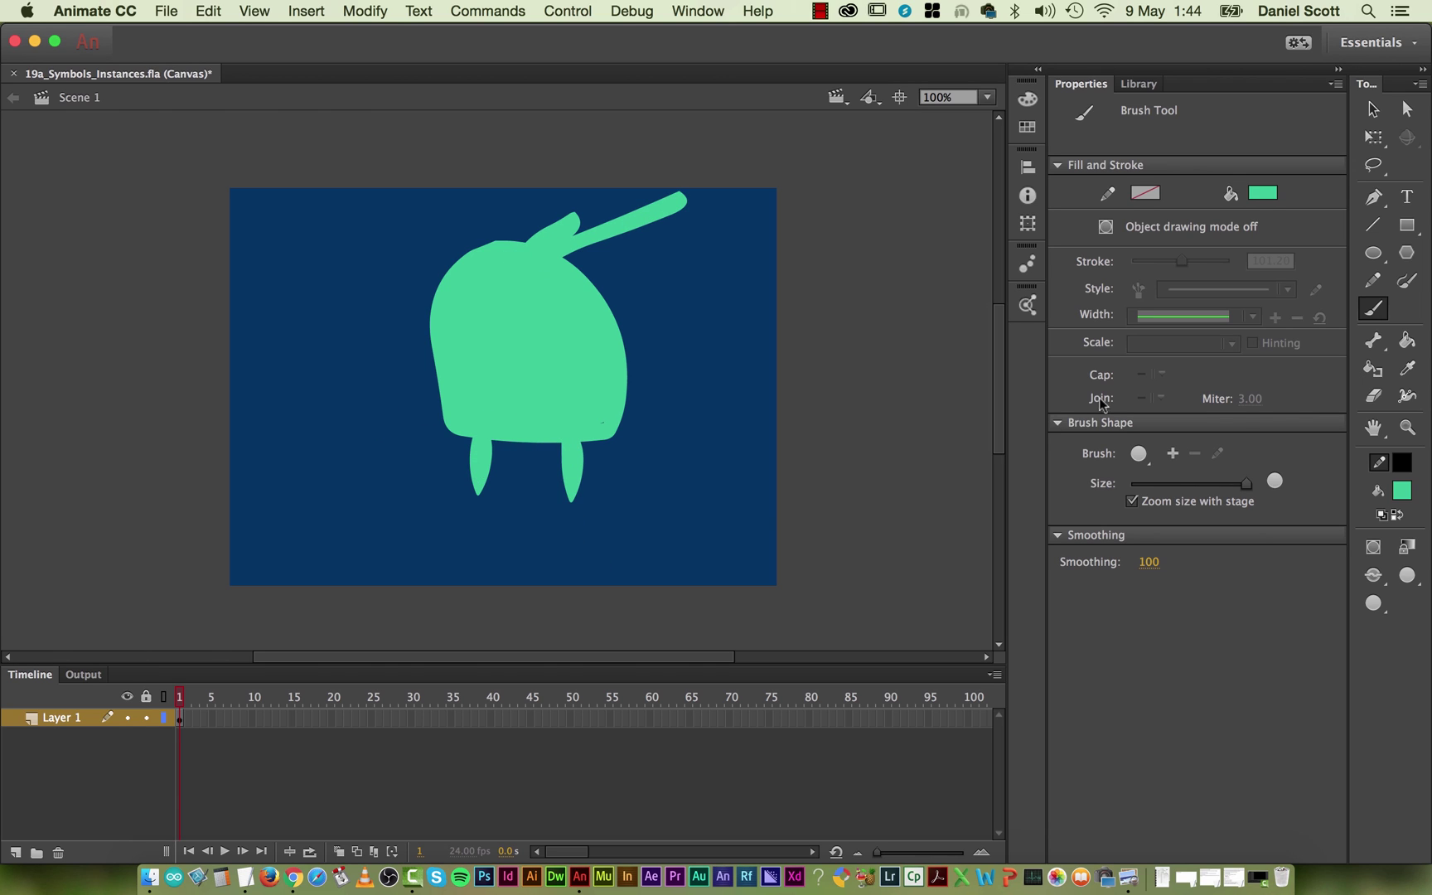
Step: Set the brush fill to white and paint the eye on the head
{"action": "left_click", "coordinate": [1374, 253]}
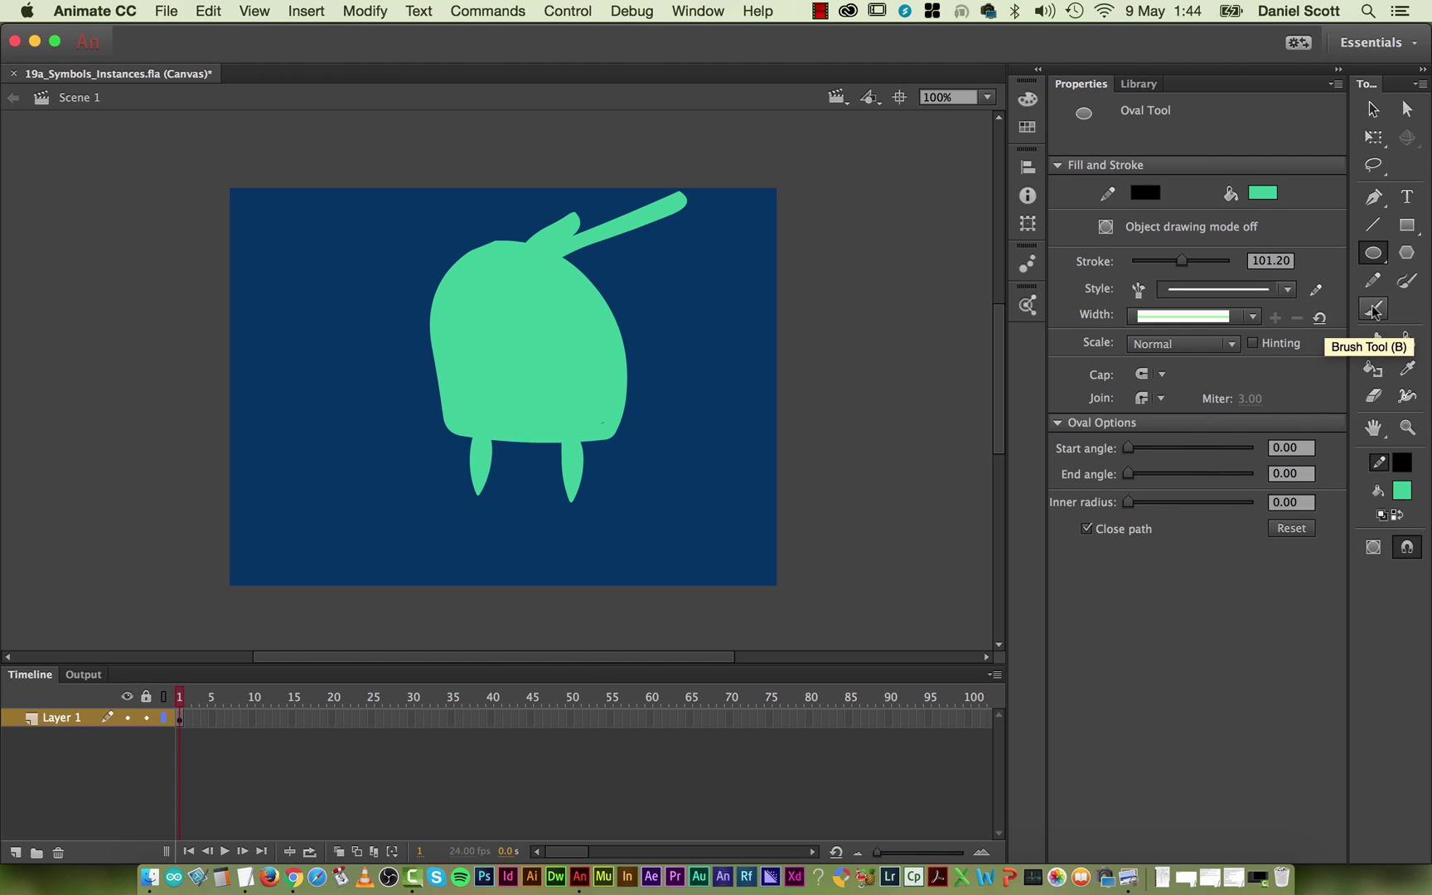
{"action": "left_click", "coordinate": [1373, 307]}
{"action": "left_click", "coordinate": [1273, 195]}
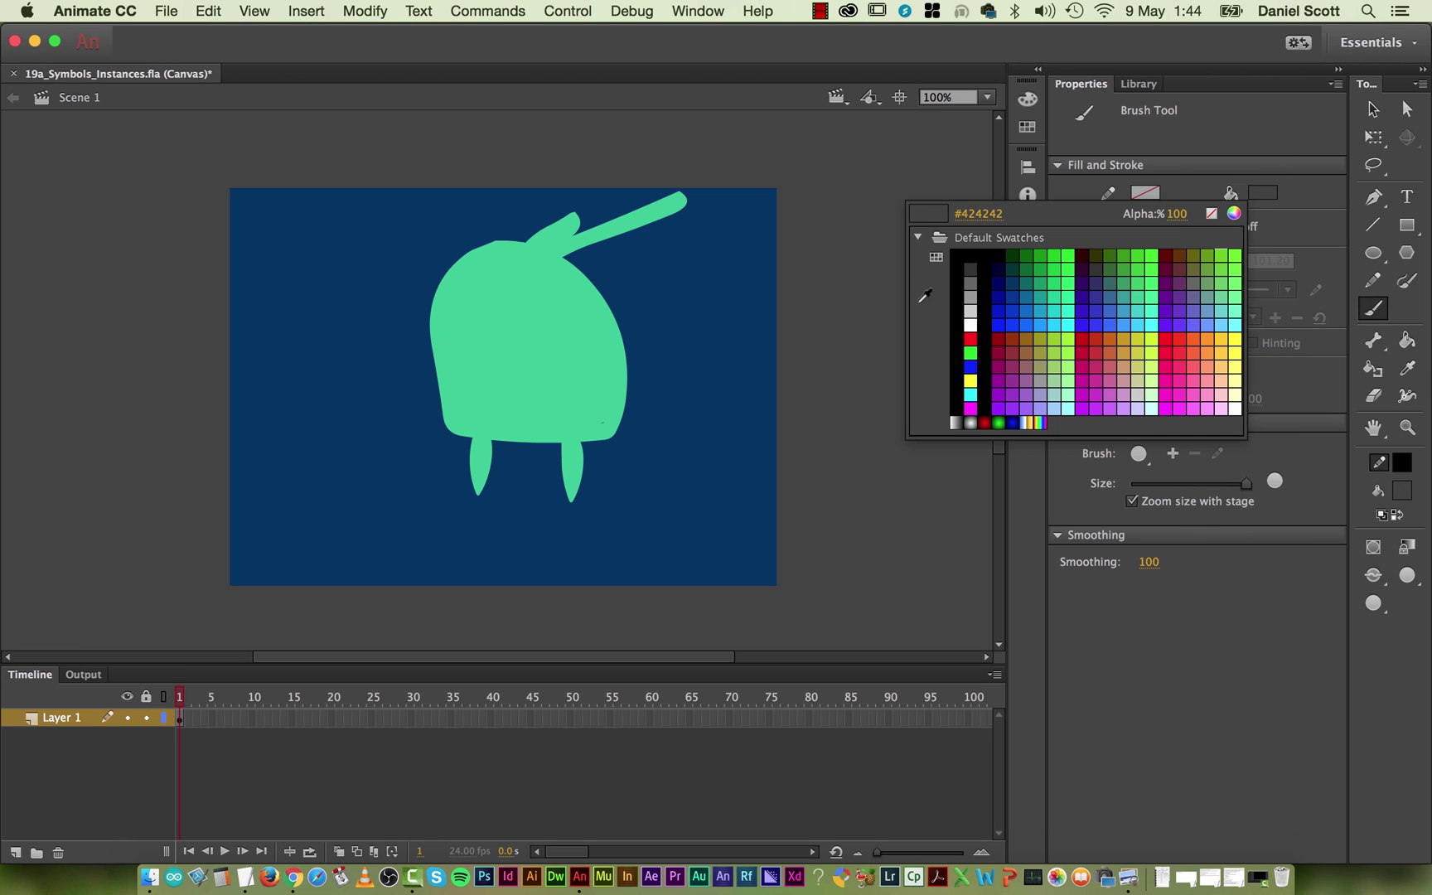
{"action": "left_click", "coordinate": [958, 292]}
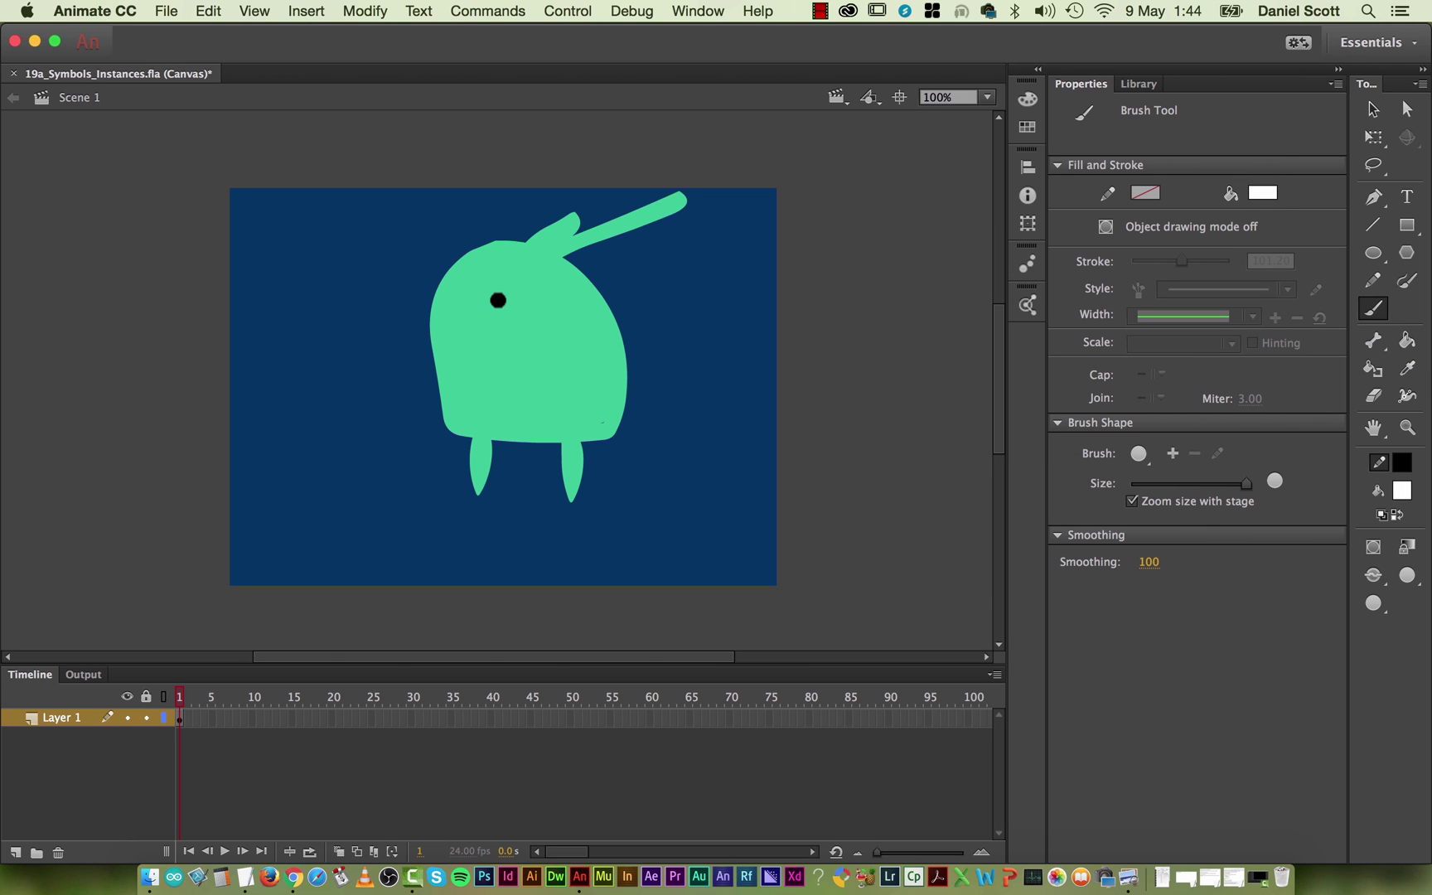
{"action": "mouse_move", "coordinate": [480, 295]}
{"action": "left_mouse_down"}
{"action": "mouse_move", "coordinate": [458, 298]}
{"action": "mouse_move", "coordinate": [491, 329]}
{"action": "mouse_move", "coordinate": [502, 286]}
{"action": "mouse_move", "coordinate": [460, 319]}
{"action": "mouse_move", "coordinate": [502, 311]}
{"action": "mouse_move", "coordinate": [468, 311]}
{"action": "mouse_move", "coordinate": [487, 313]}
{"action": "left_mouse_up"}
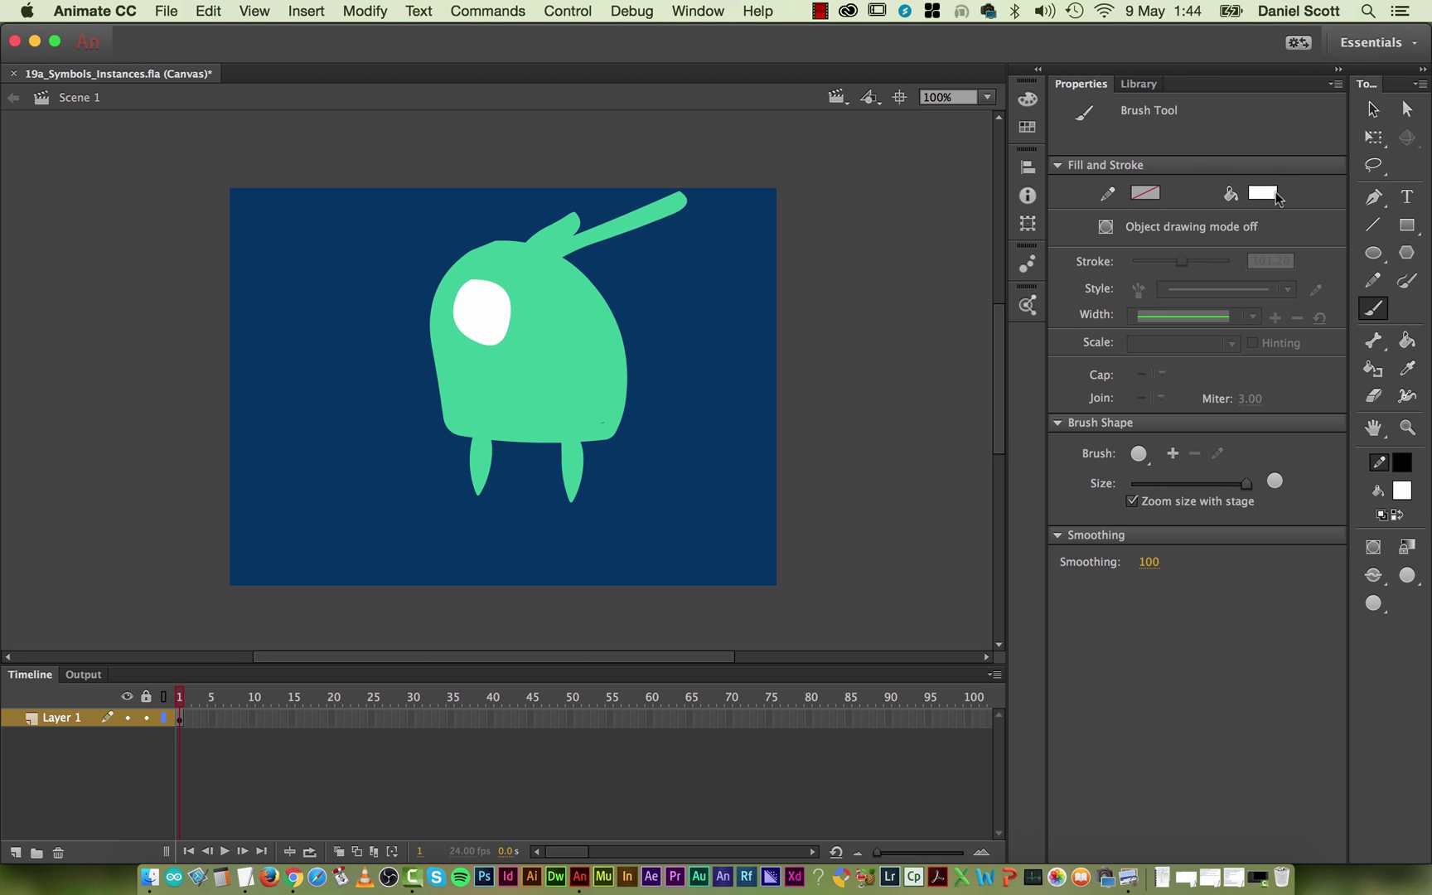
Step: Switch the fill to black and paint a pupil inside the eye
{"action": "left_click", "coordinate": [1272, 193]}
{"action": "key", "text": "Escape"}
{"action": "left_click", "coordinate": [1257, 197]}
{"action": "left_click", "coordinate": [958, 253]}
{"action": "mouse_move", "coordinate": [474, 313]}
{"action": "left_mouse_down"}
{"action": "mouse_move", "coordinate": [473, 300]}
{"action": "mouse_move", "coordinate": [488, 324]}
{"action": "mouse_move", "coordinate": [479, 311]}
{"action": "left_mouse_up"}
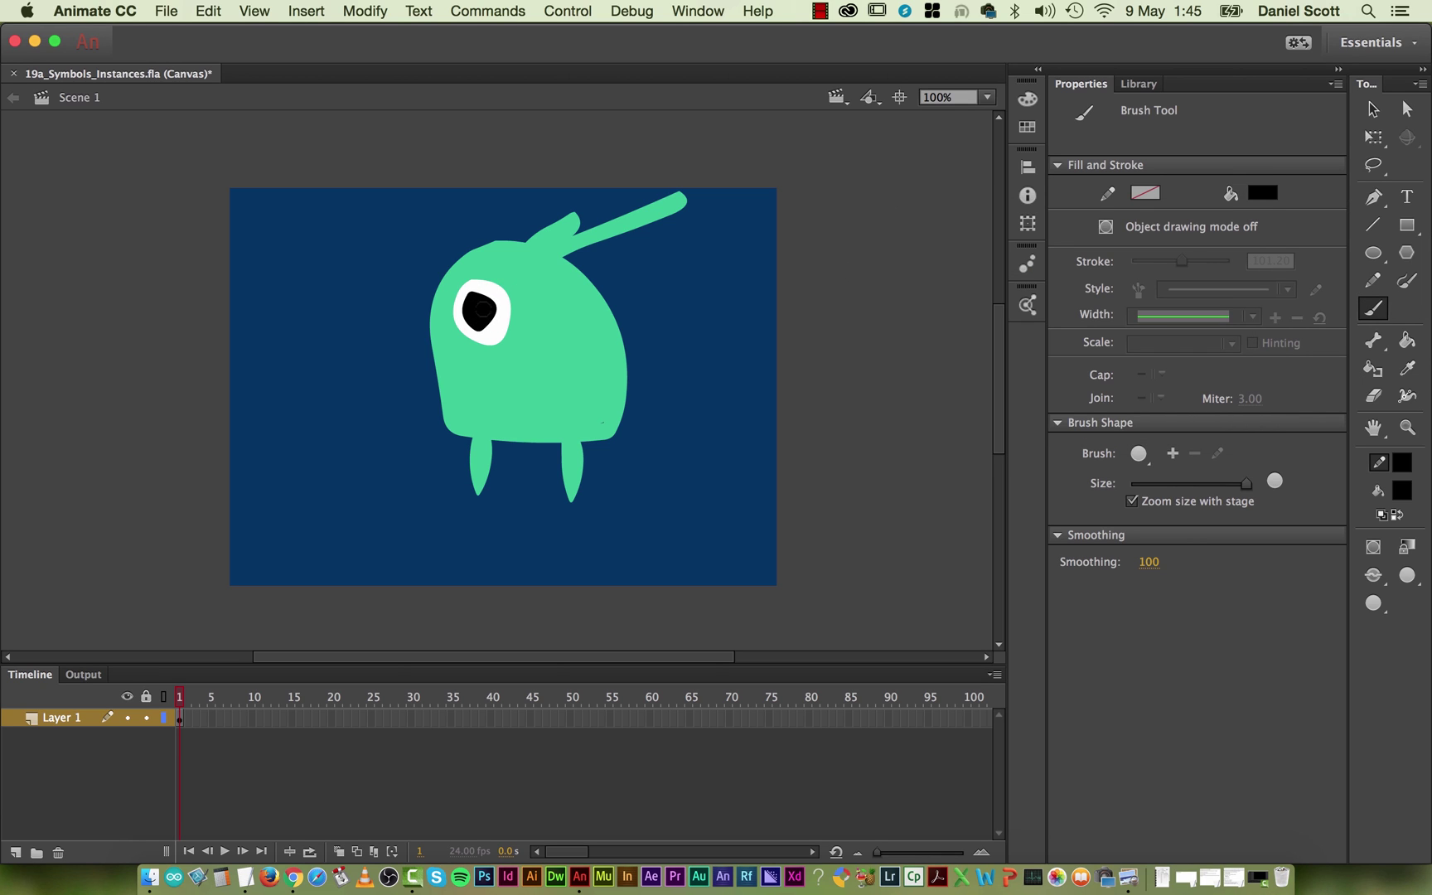
Step: Switch back to white and dab a small highlight on the pupil
{"action": "left_click", "coordinate": [1251, 195]}
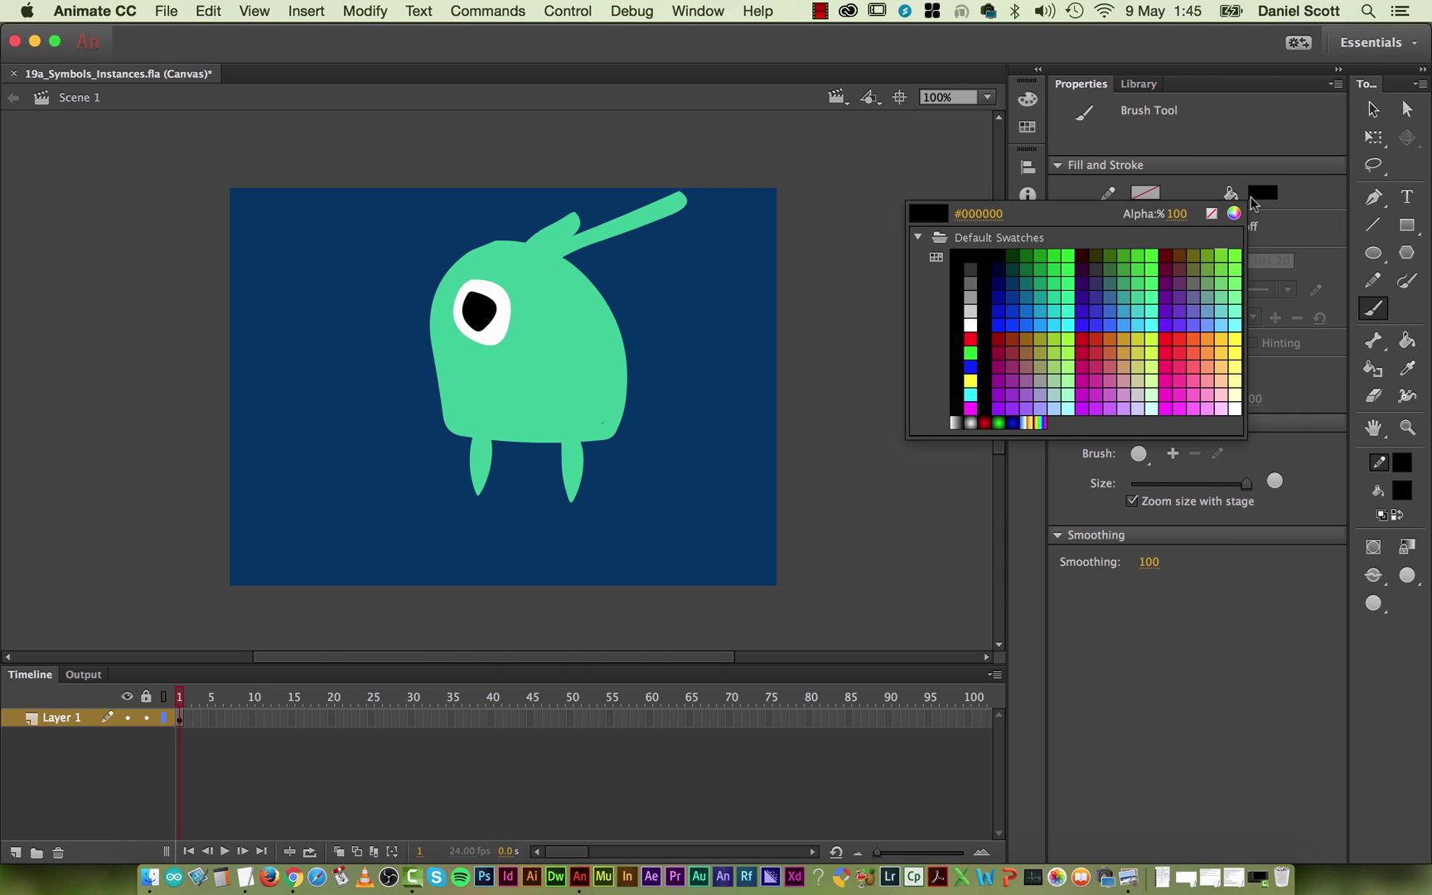
{"action": "left_click", "coordinate": [971, 325]}
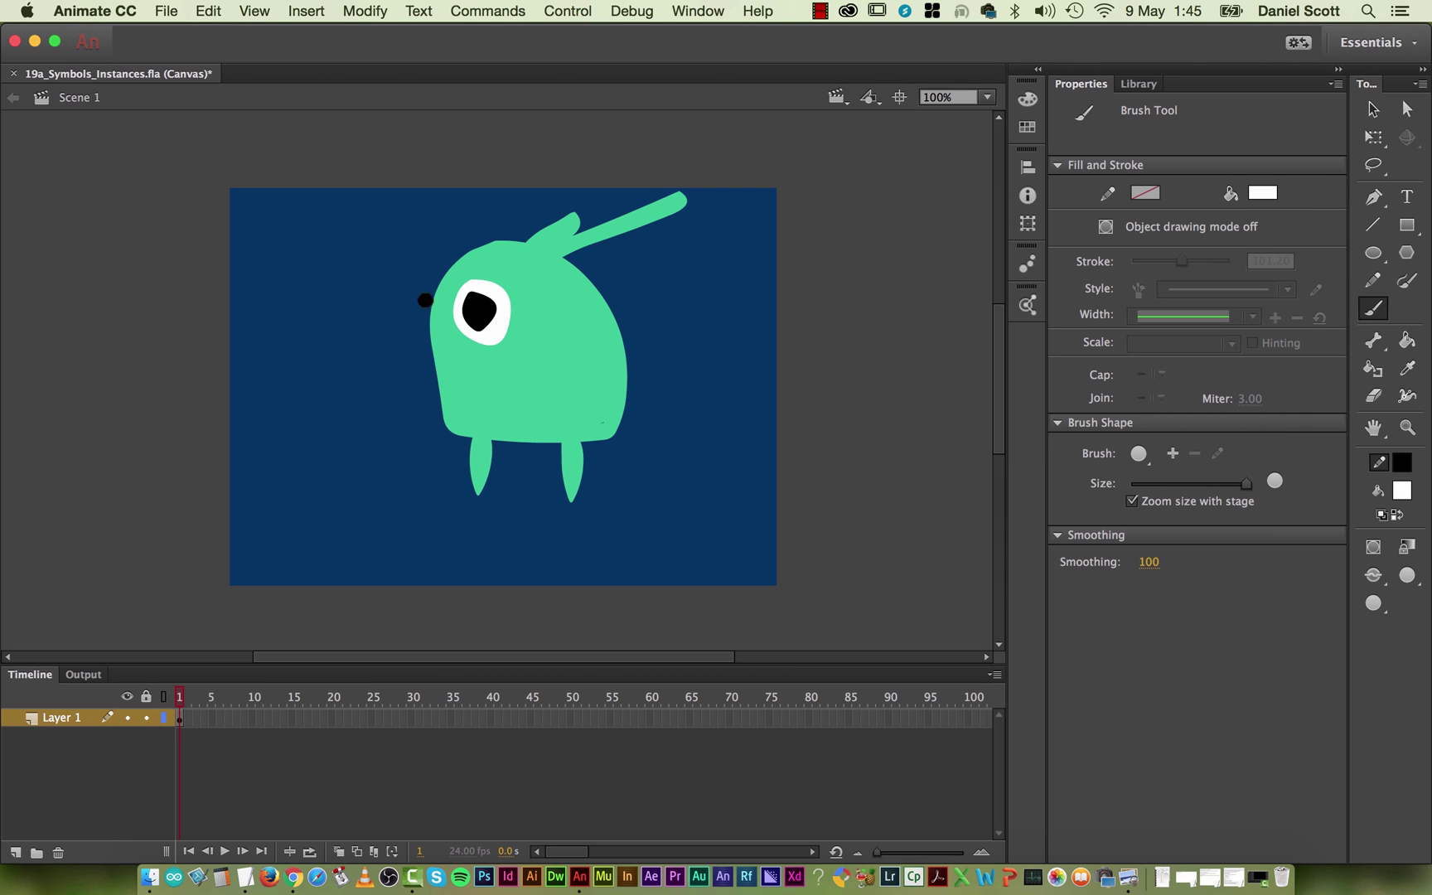
{"action": "left_click", "coordinate": [476, 295]}
Step: Marquee-select the alien and scale it down with Free Transform to about 98 × 119 px
{"action": "left_click", "coordinate": [1373, 109]}
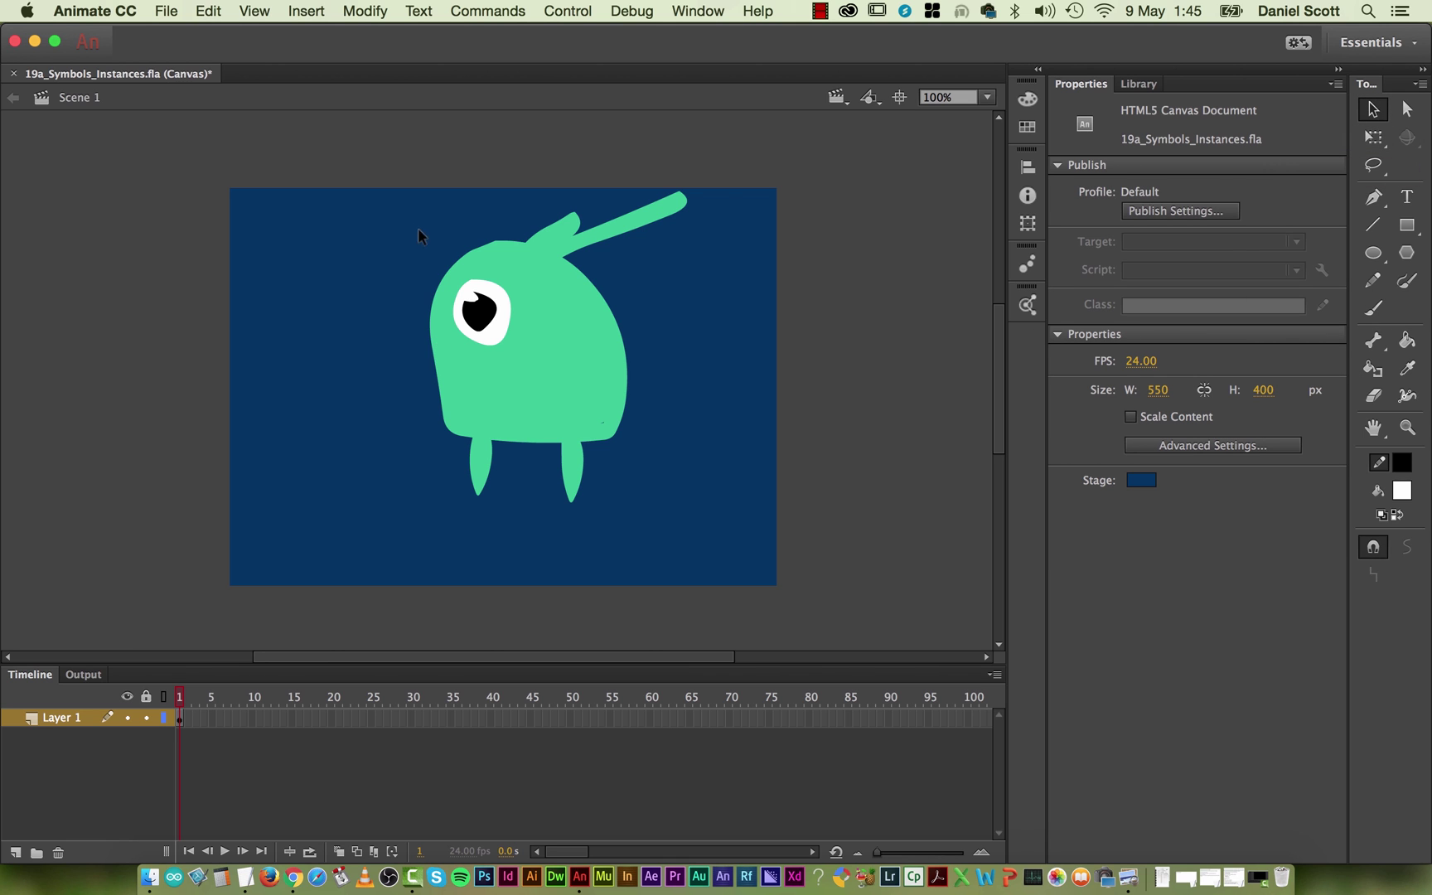
{"action": "left_click_drag", "start_coordinate": [365, 162], "coordinate": [782, 584]}
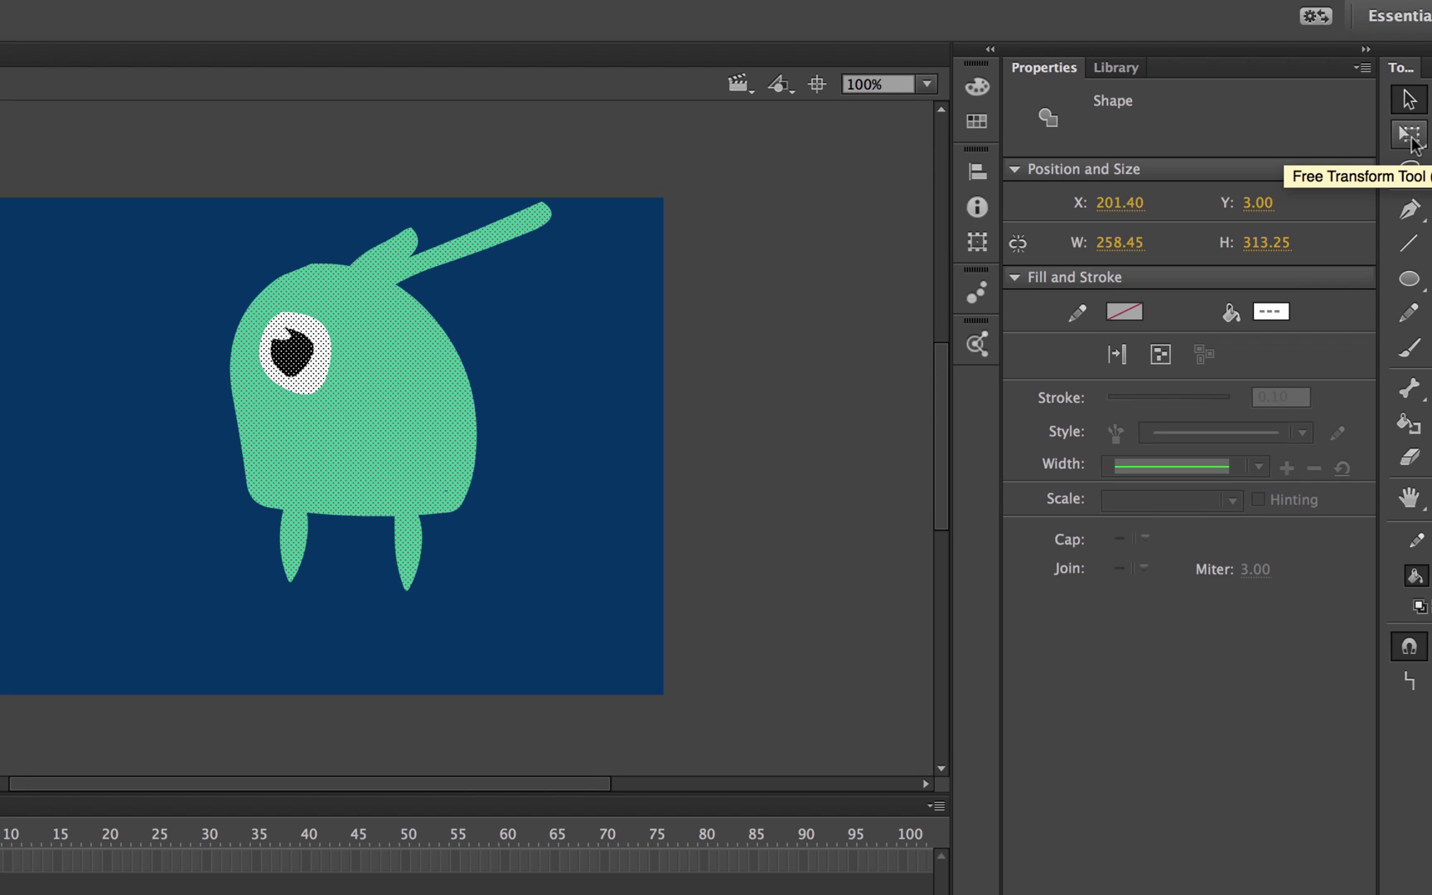
{"action": "left_click", "coordinate": [1411, 137]}
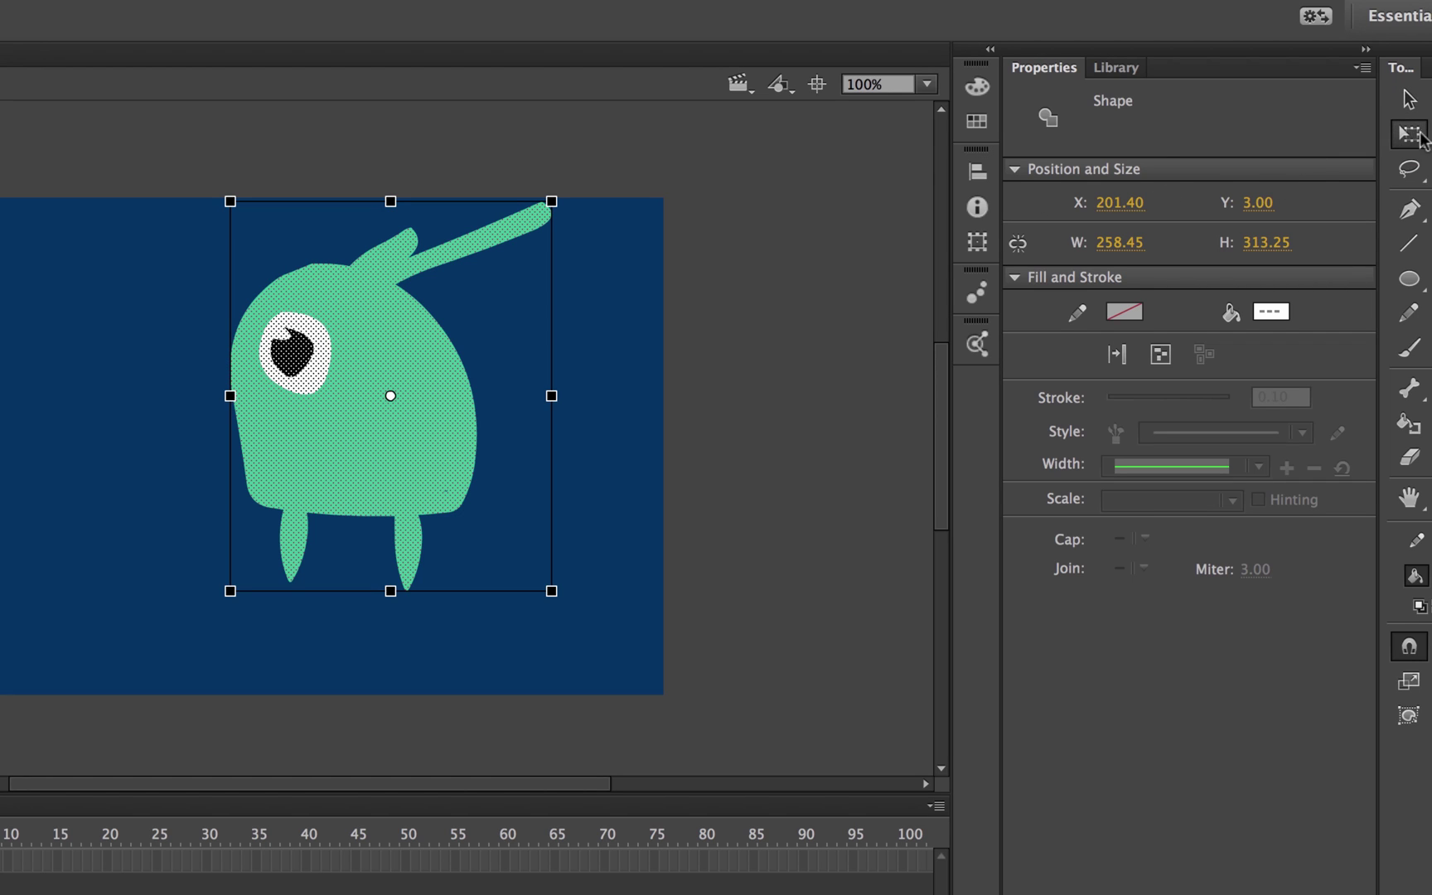
{"action": "left_click", "coordinate": [1419, 137]}
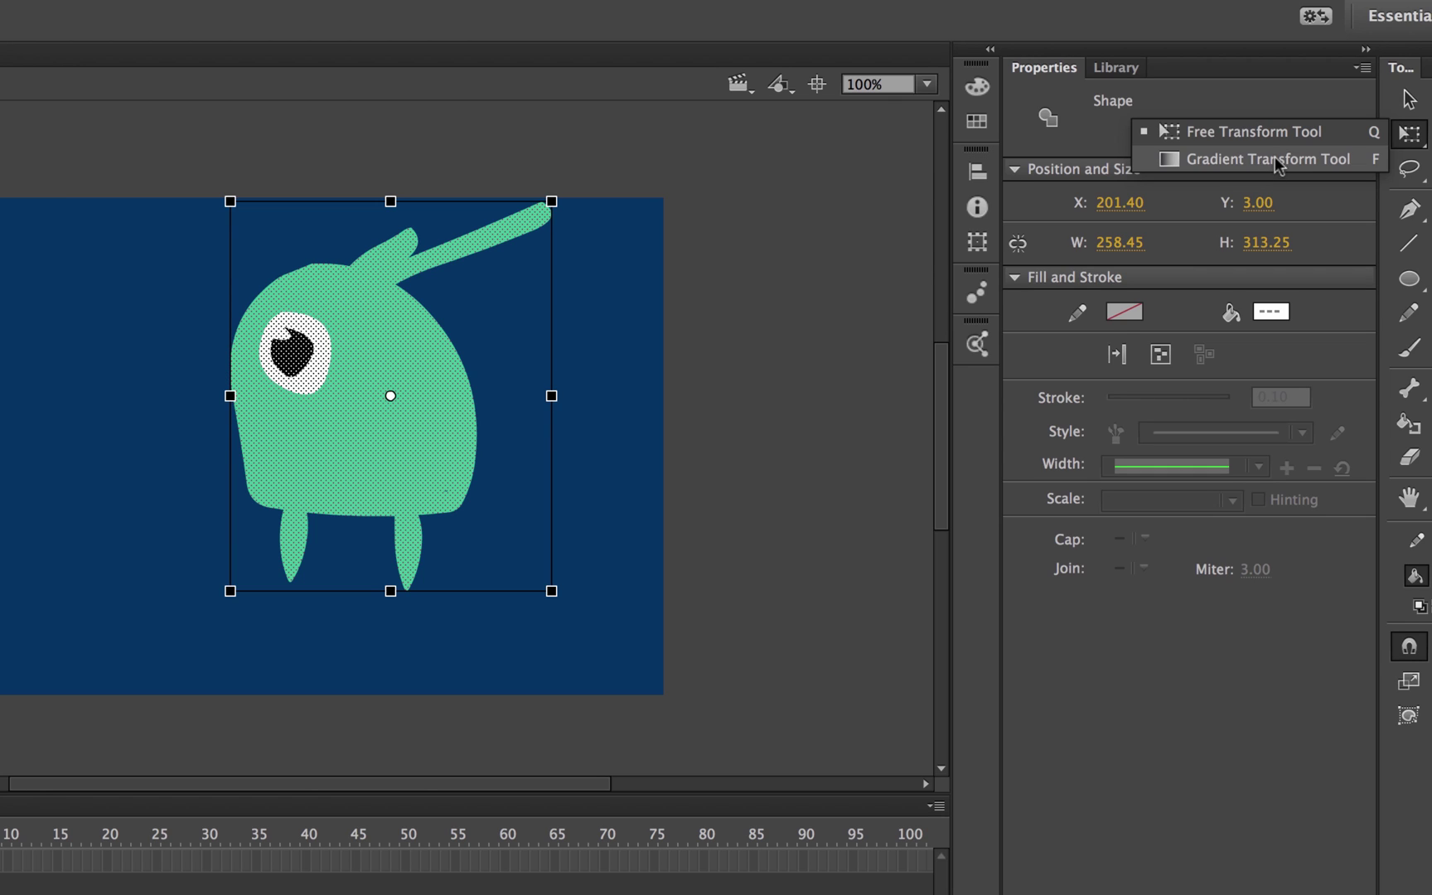
{"action": "left_click", "coordinate": [1313, 134]}
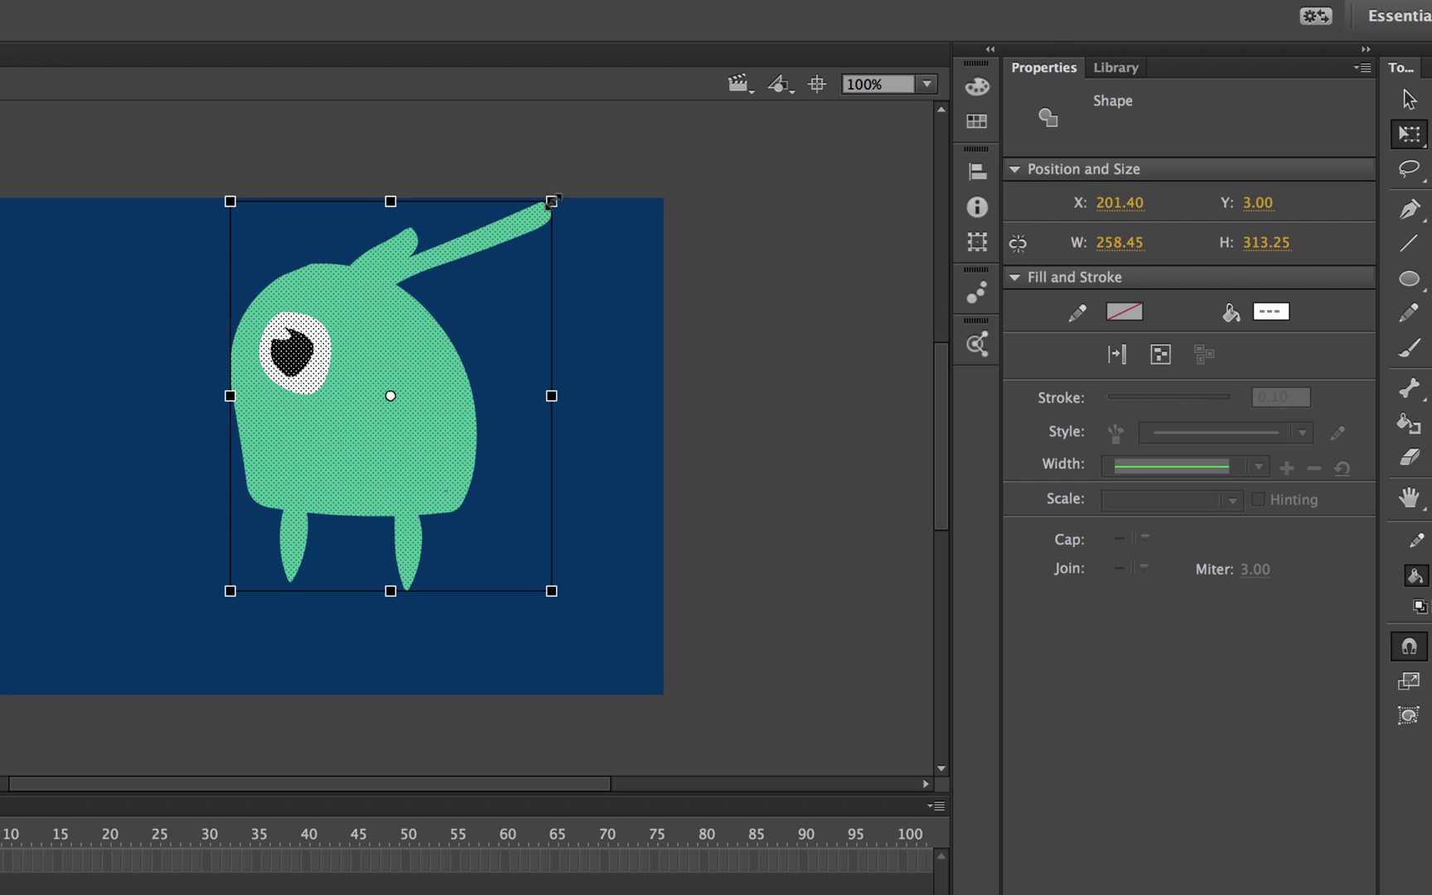
{"action": "left_click_drag", "start_coordinate": [551, 201], "coordinate": [451, 322]}
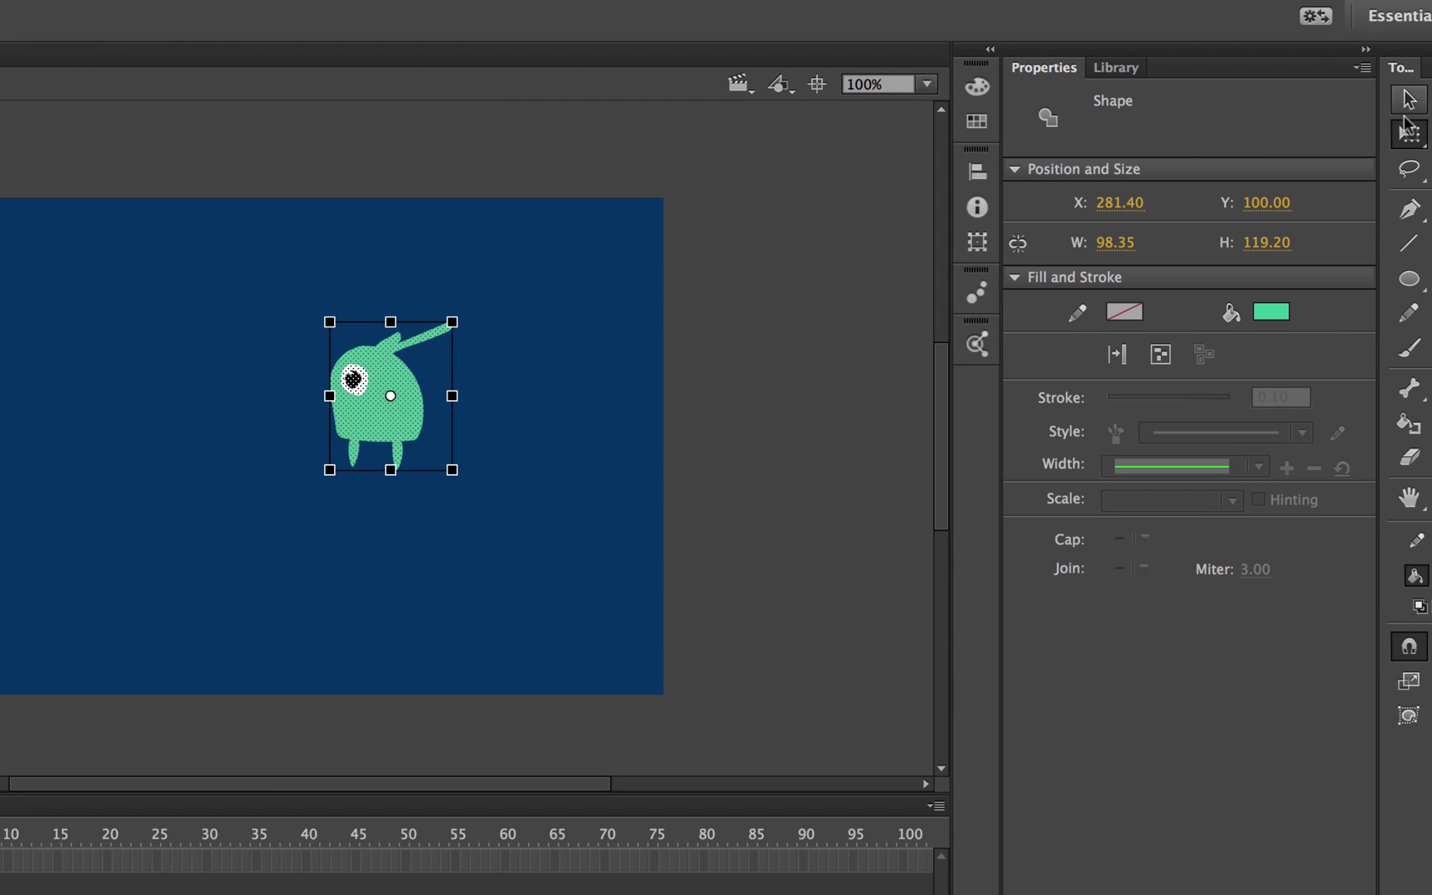
{"action": "left_click", "coordinate": [1407, 106]}
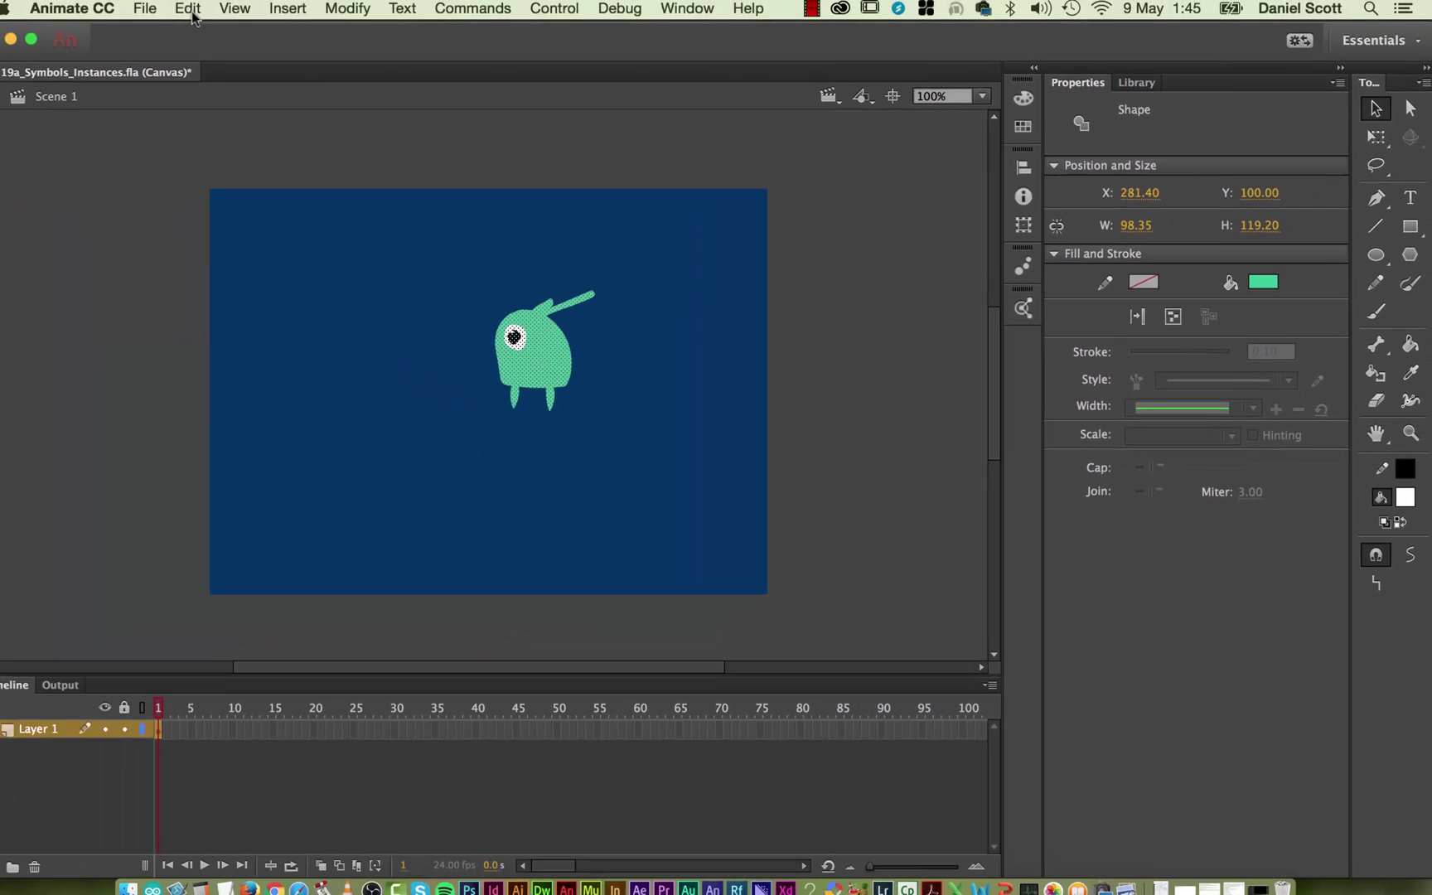
{"action": "left_click", "coordinate": [208, 11]}
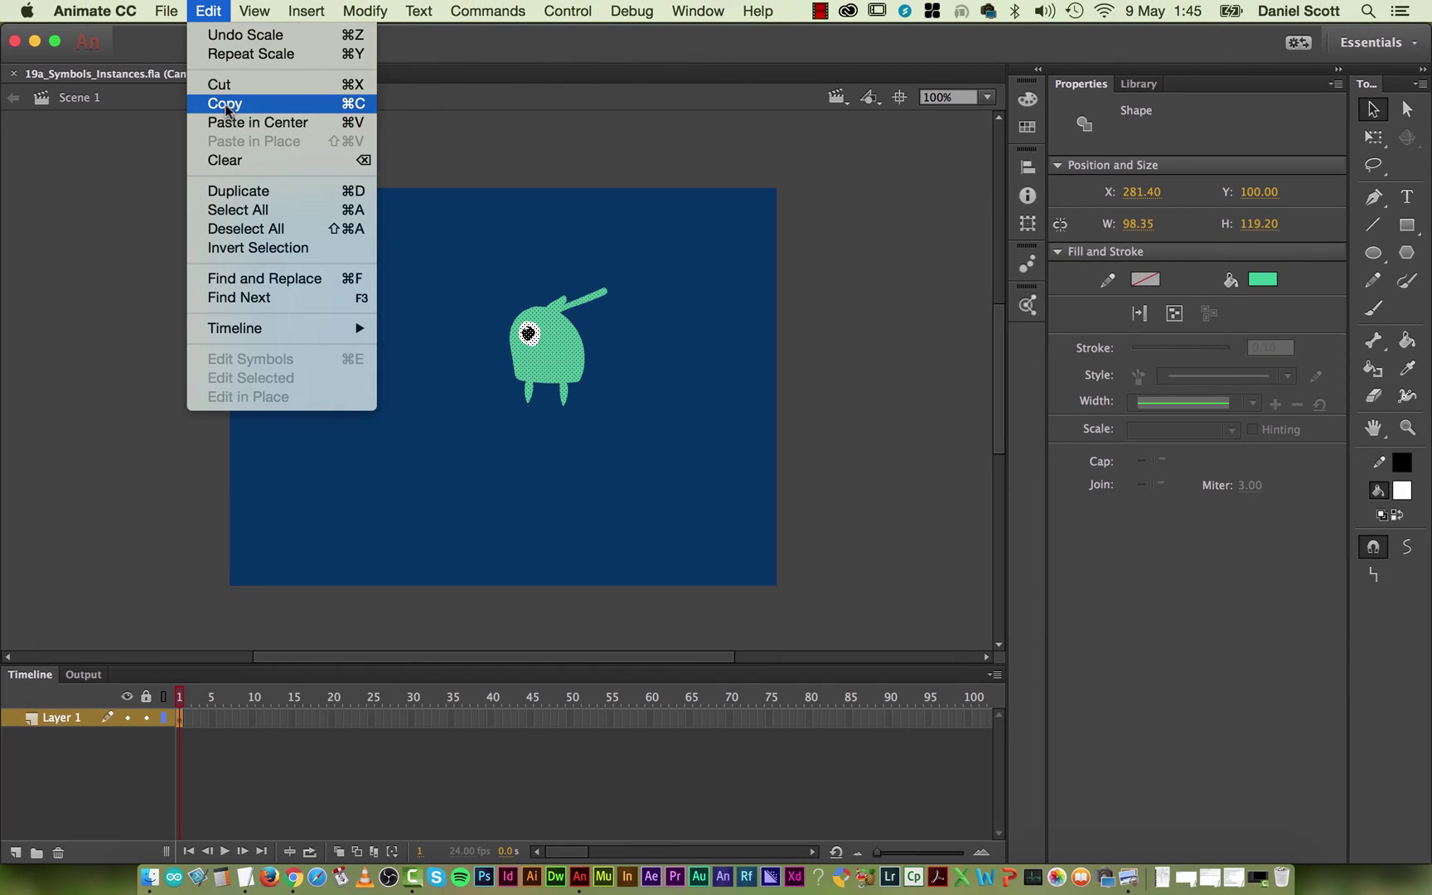
{"action": "left_click", "coordinate": [227, 104]}
{"action": "key", "text": "cmd+v"}
{"action": "left_click_drag", "start_coordinate": [485, 361], "coordinate": [365, 436]}
{"action": "key", "text": "cmd+v"}
{"action": "left_click_drag", "start_coordinate": [507, 396], "coordinate": [701, 474]}
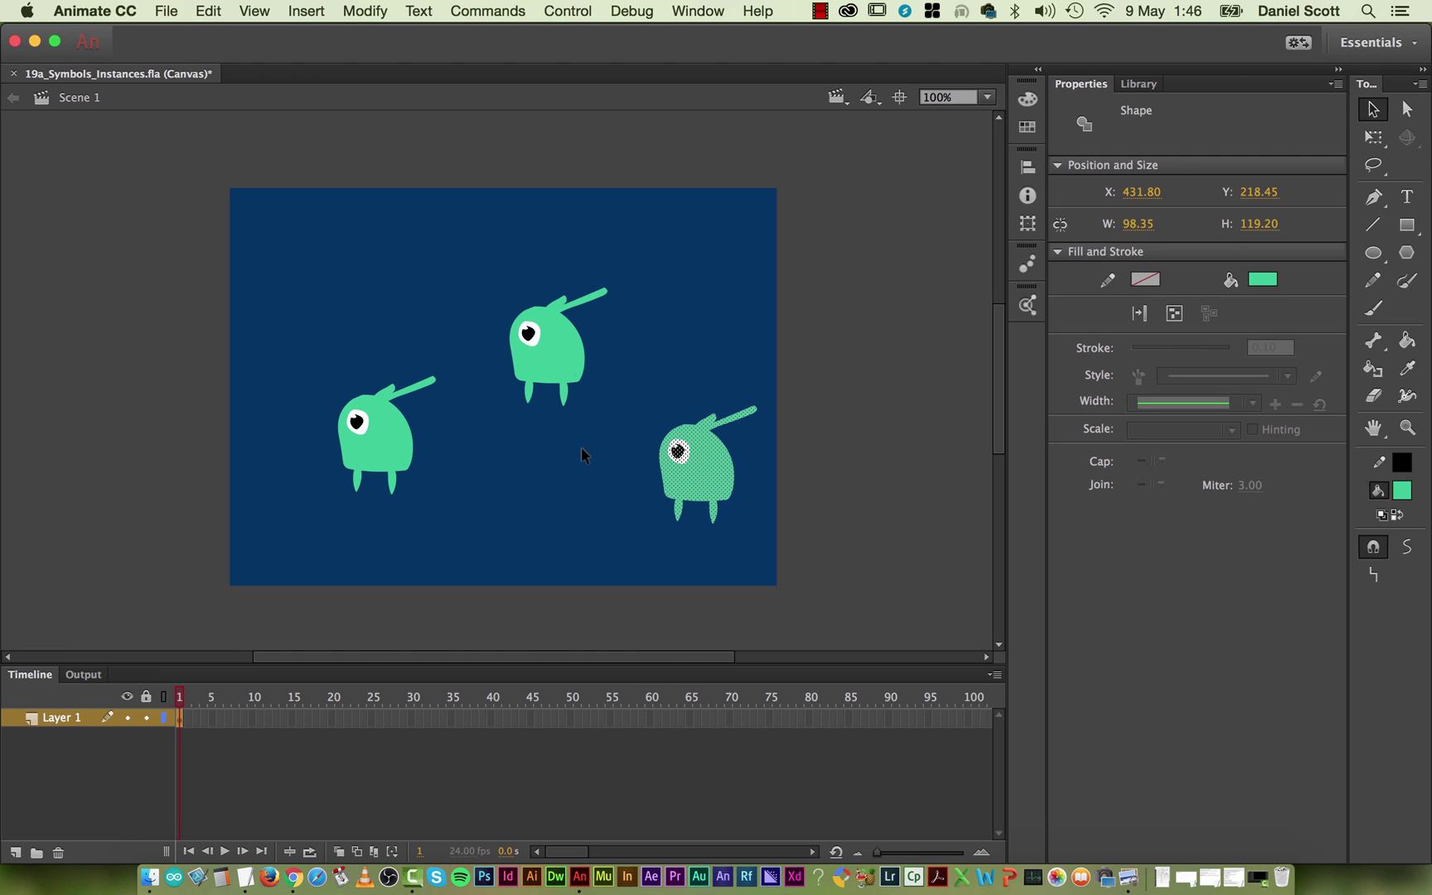
{"action": "key", "text": "super+z"}
{"action": "key", "text": "super+z"}
{"action": "key", "text": "super+z"}
{"action": "key", "text": "super+z"}
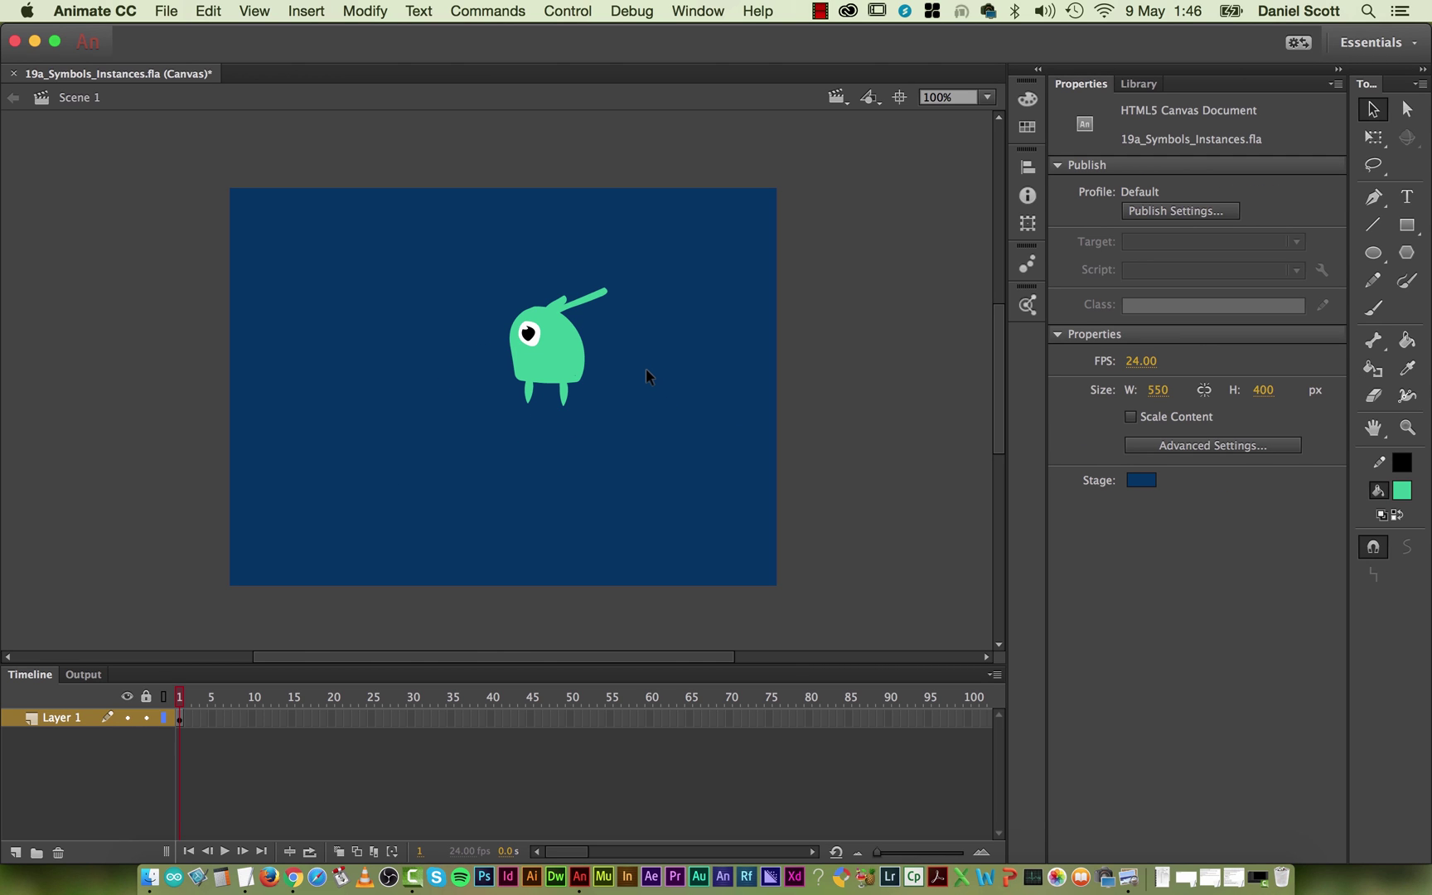
Step: Convert the selected alien via Modify > Convert to Symbol into Movie Clip mc_bob
{"action": "left_click_drag", "start_coordinate": [680, 240], "coordinate": [506, 448]}
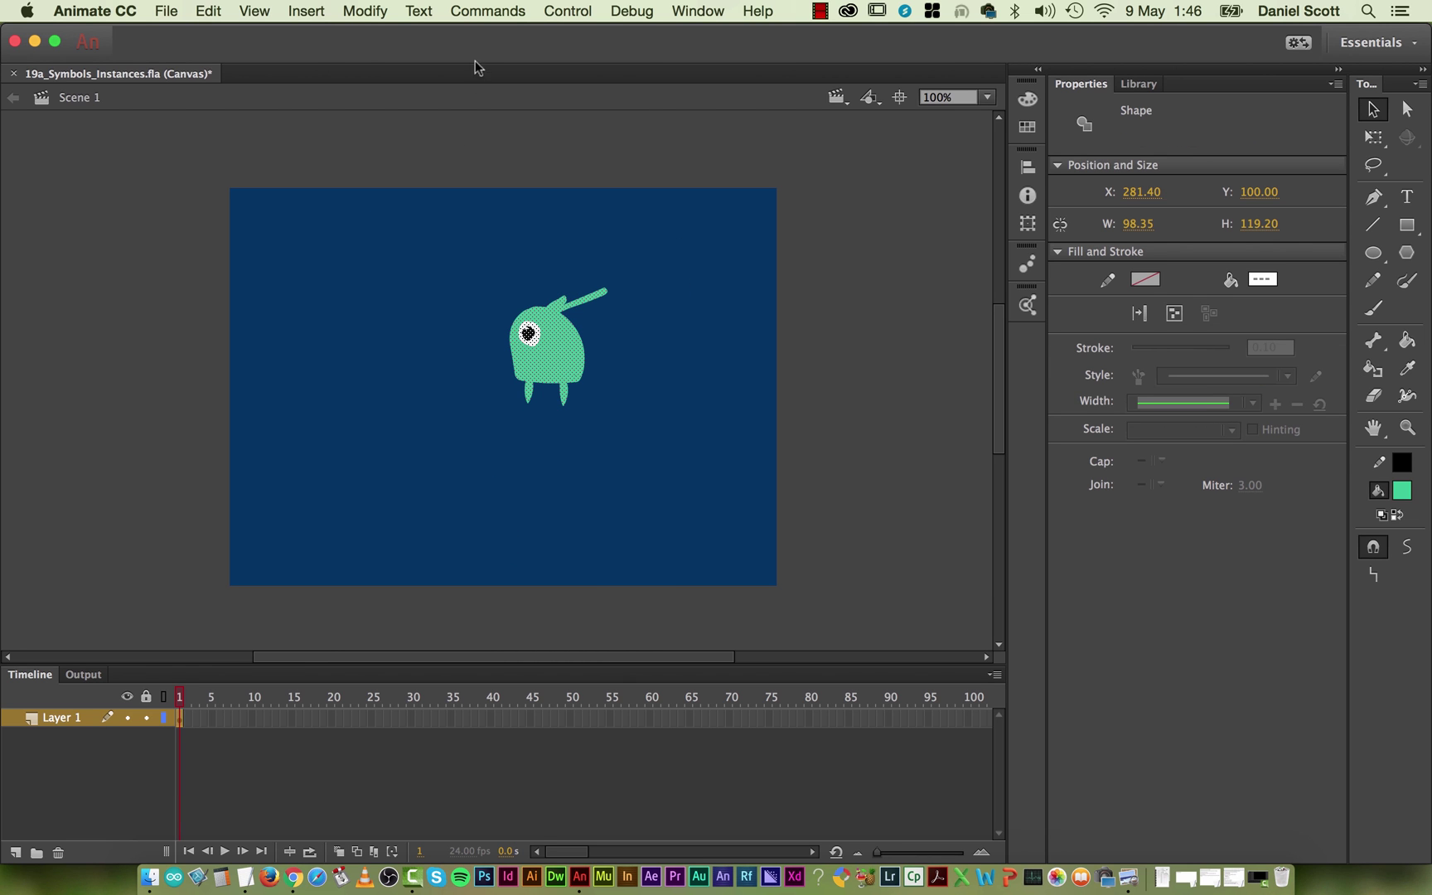
{"action": "left_click", "coordinate": [365, 11]}
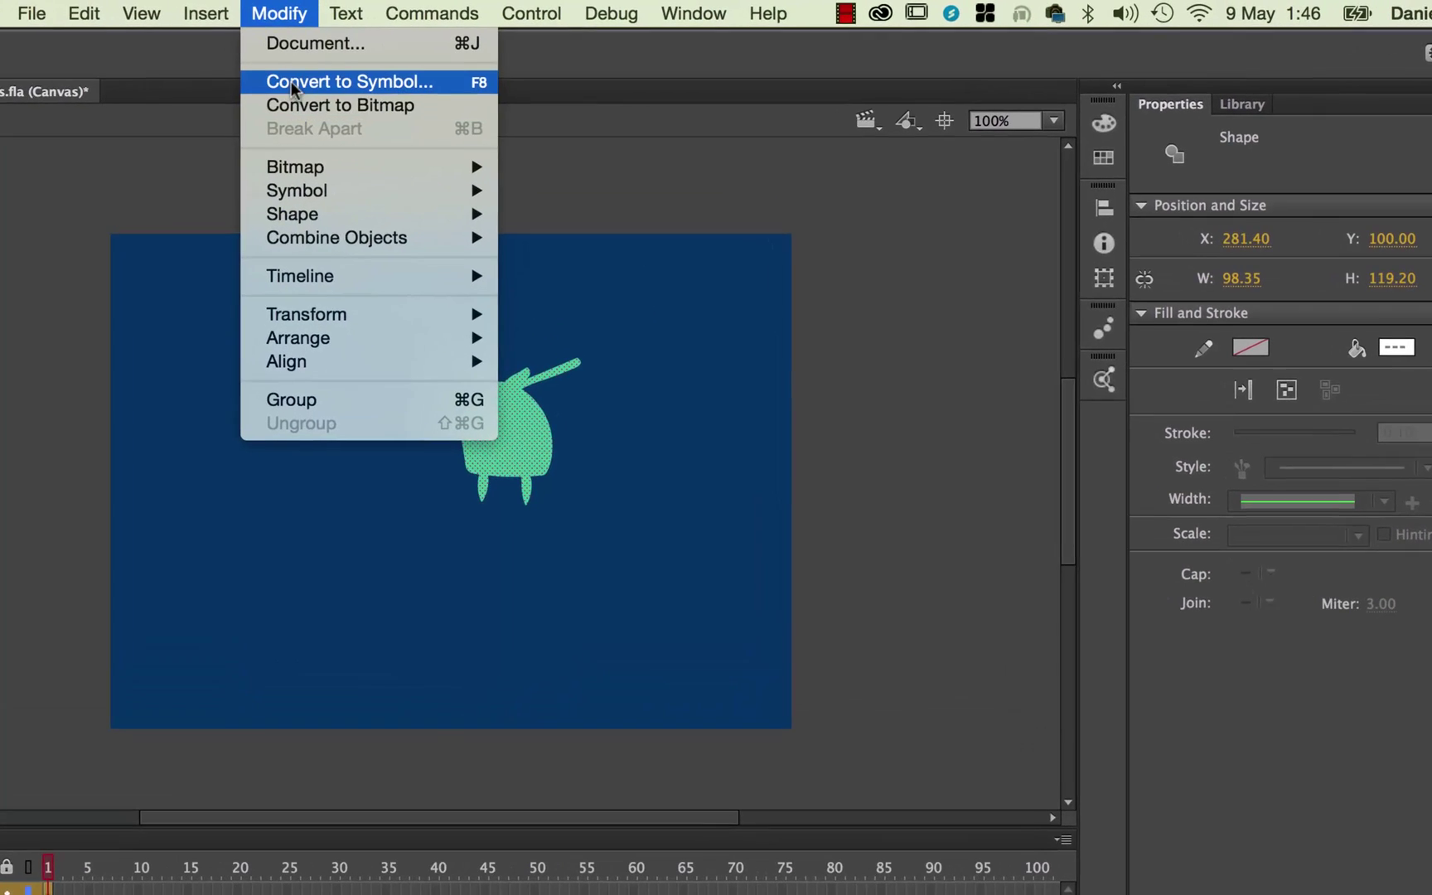
{"action": "left_click", "coordinate": [369, 81]}
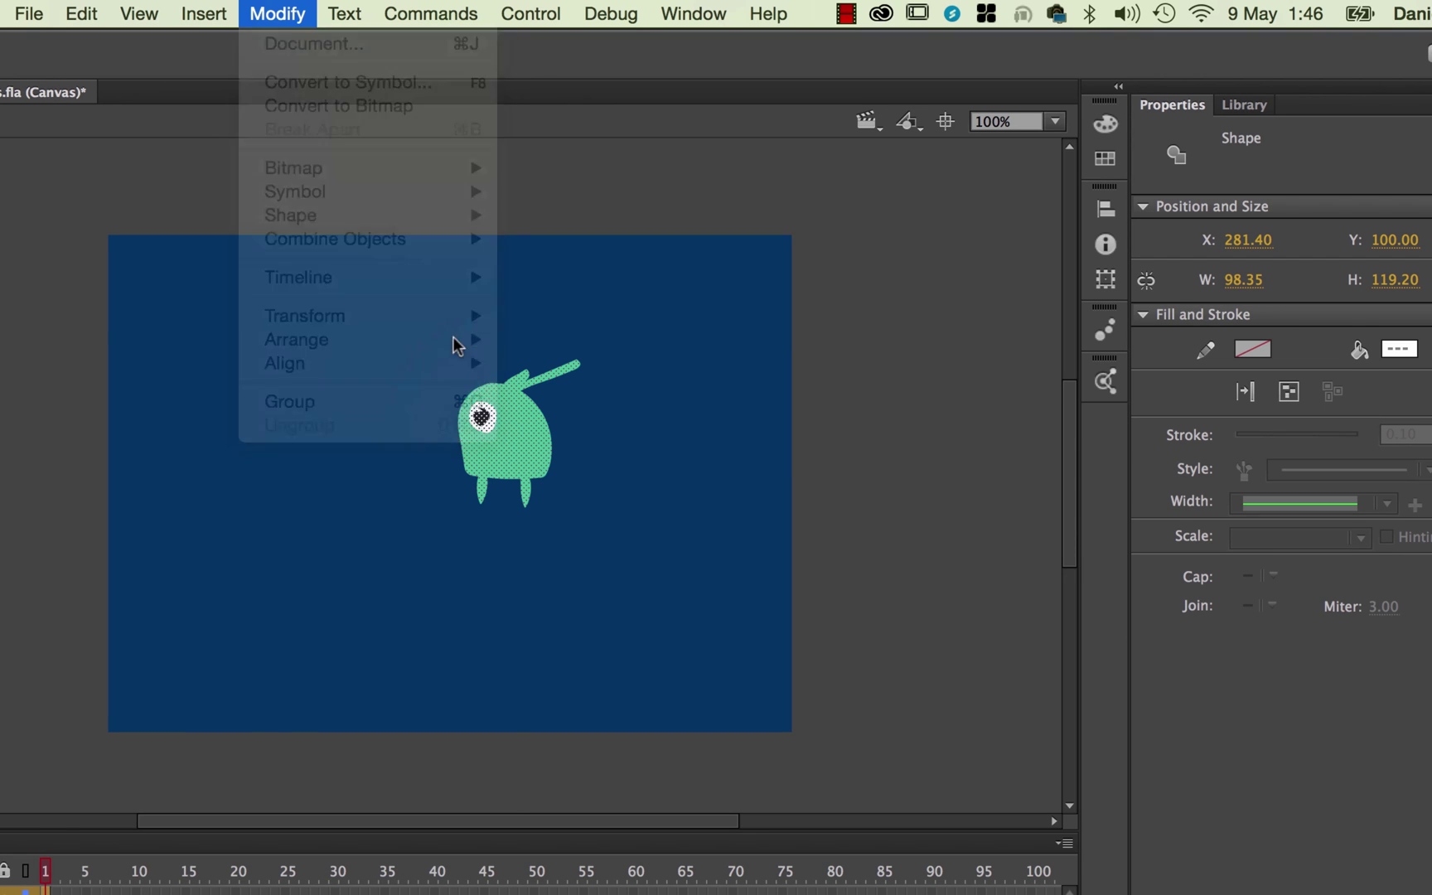
{"action": "left_click_drag", "start_coordinate": [211, 160], "coordinate": [1045, 167]}
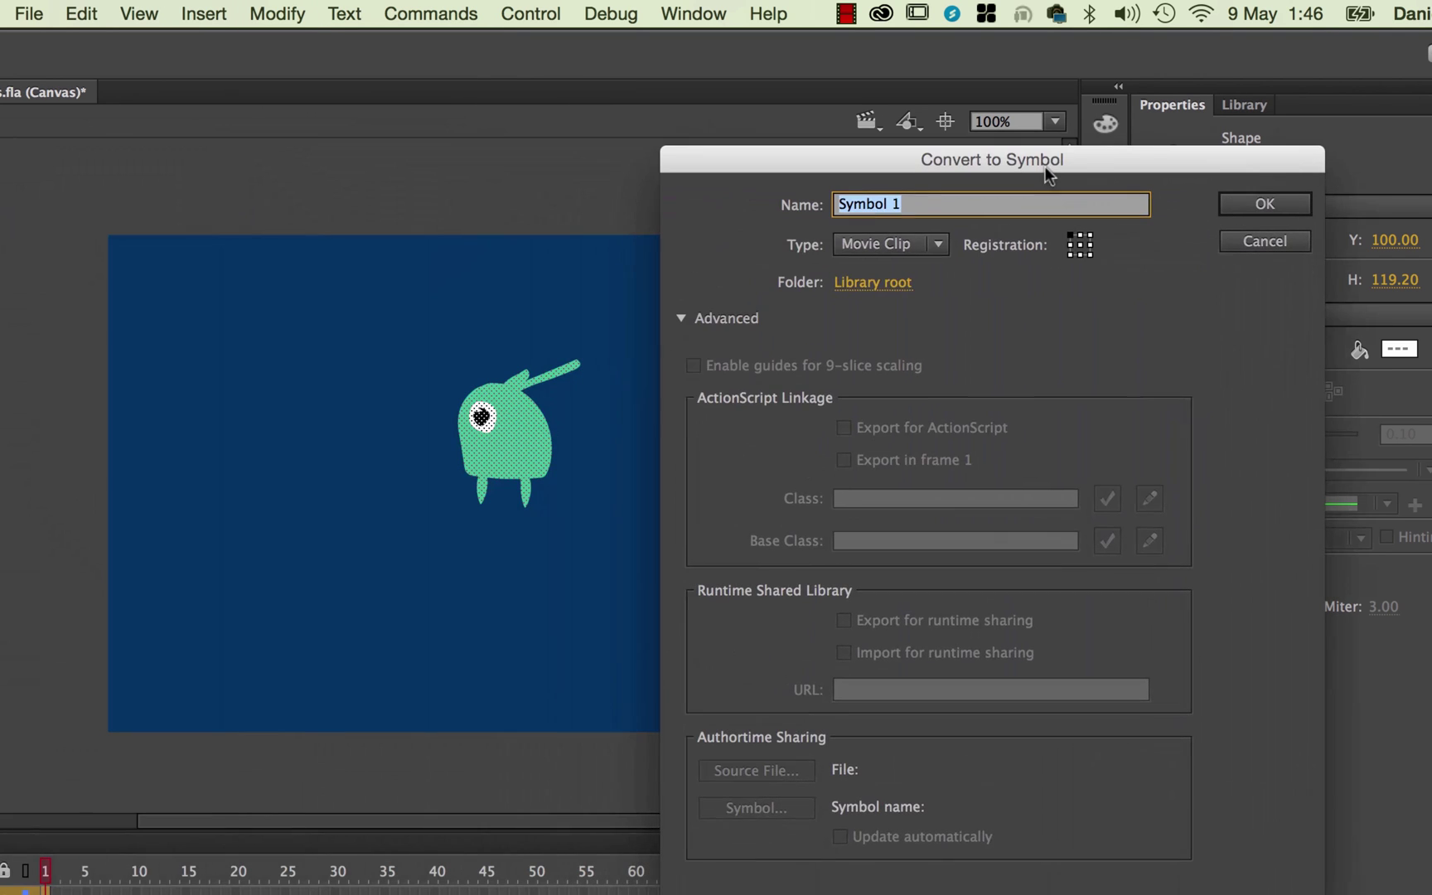
{"action": "left_click", "coordinate": [874, 246]}
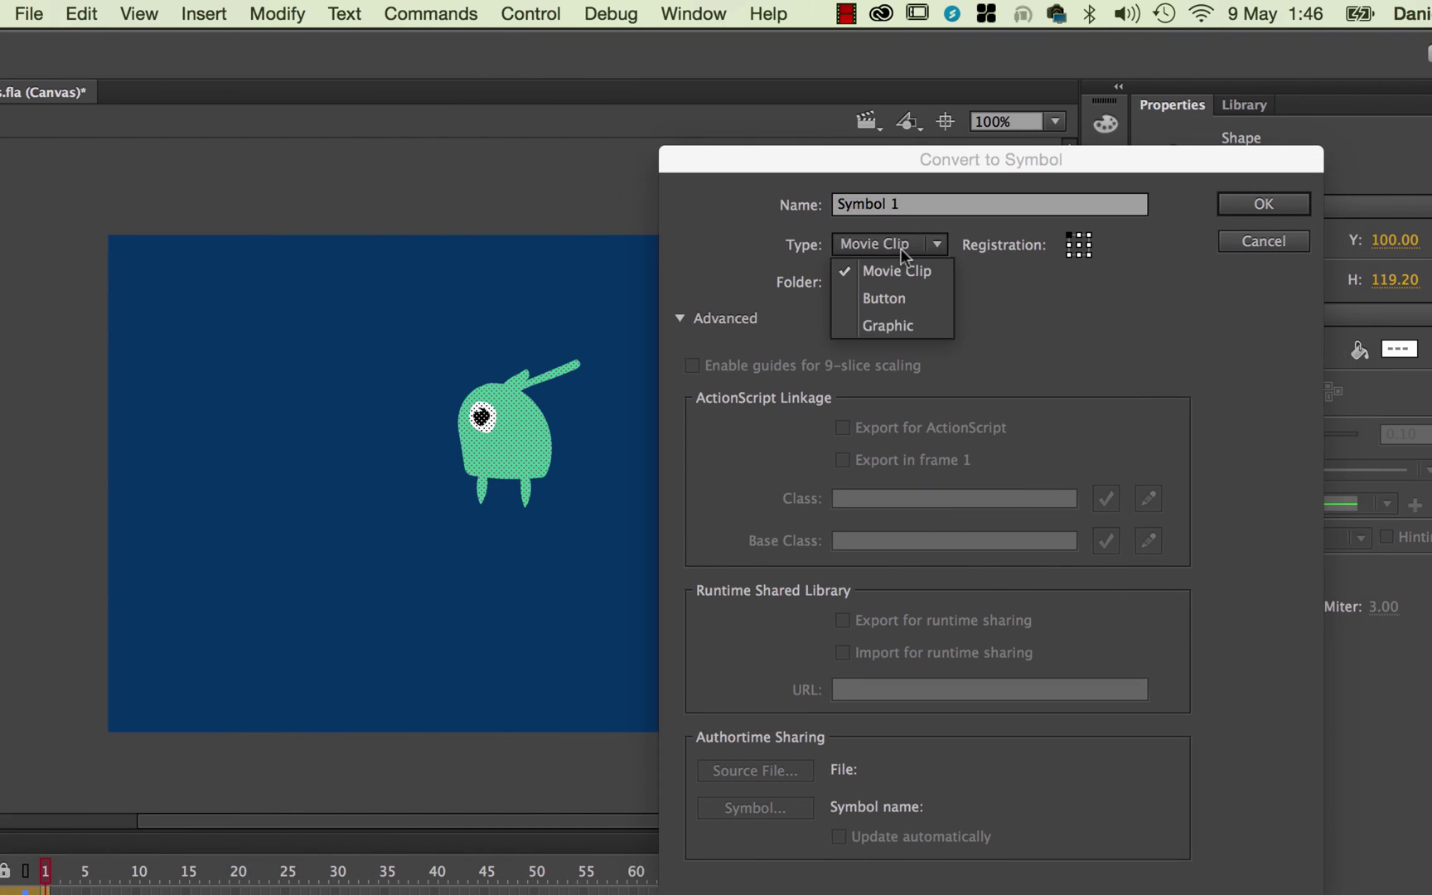
{"action": "left_click", "coordinate": [903, 280]}
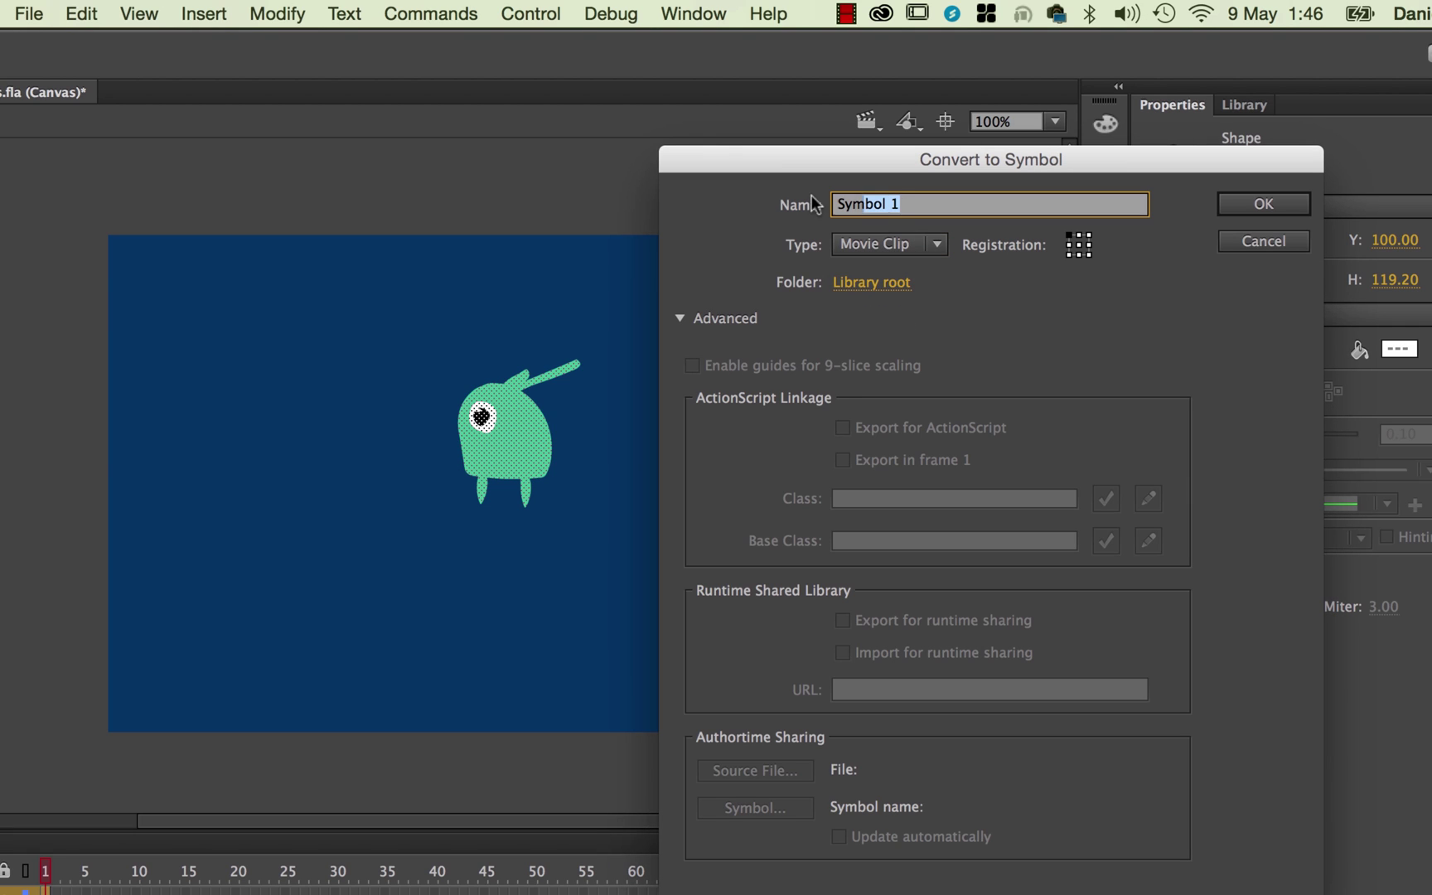
{"action": "type", "text": "mc_"}
{"action": "type", "text": "alien"}
{"action": "key", "text": "BackSpace"}
{"action": "key", "text": "BackSpace"}
{"action": "key", "text": "BackSpace"}
{"action": "key", "text": "BackSpace"}
{"action": "key", "text": "BackSpace"}
{"action": "type", "text": "body"}
{"action": "key", "text": "Return"}
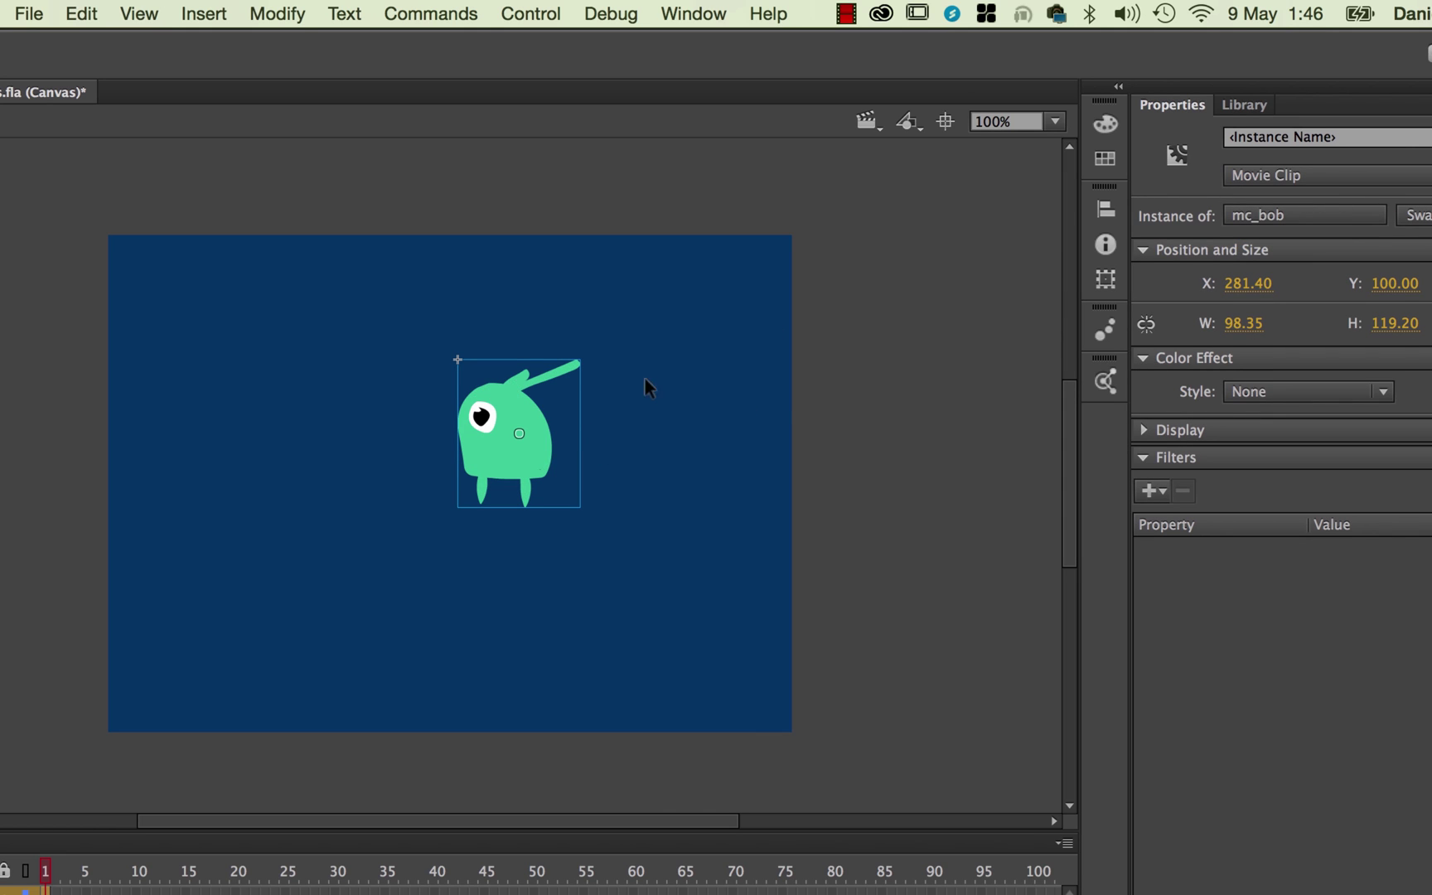
Step: Show the Library listing mc_bob and nudge the alien instance slightly left
{"action": "left_click", "coordinate": [1246, 106]}
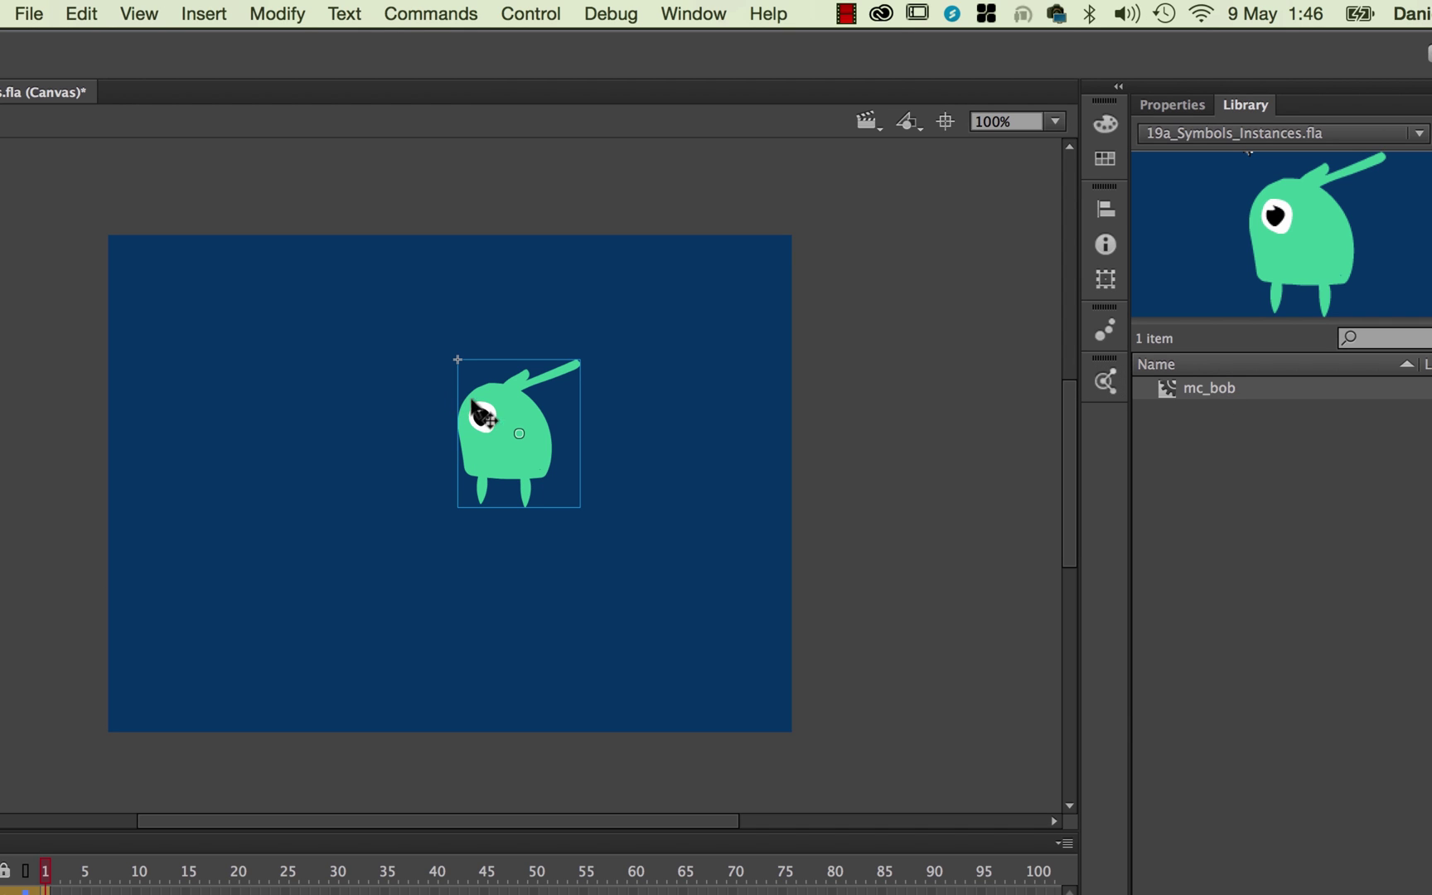
{"action": "left_click_drag", "start_coordinate": [500, 409], "coordinate": [423, 396]}
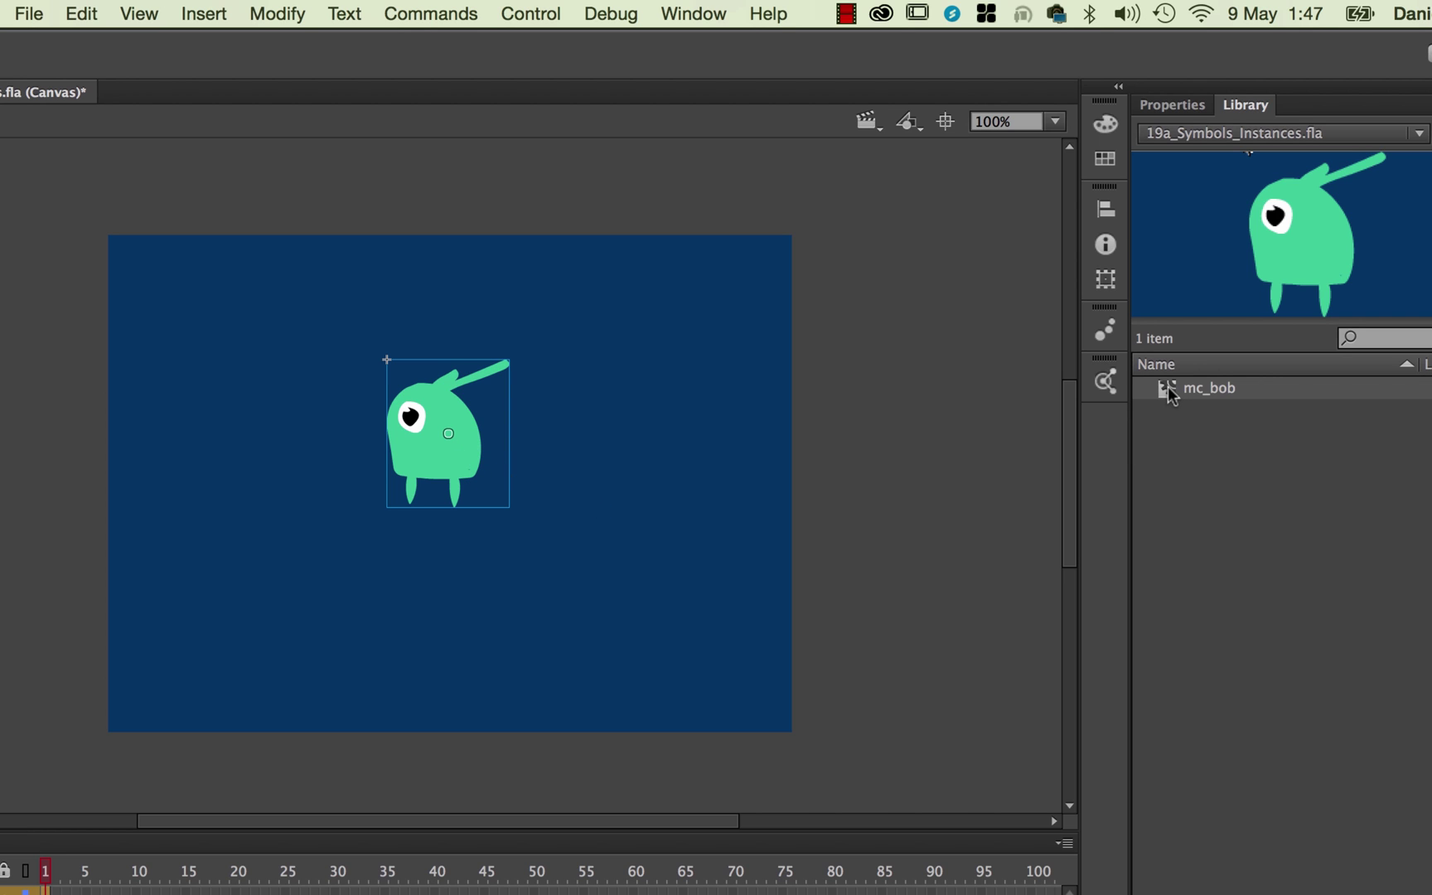
Step: Drag three mc_bob instances from the Library to the right, lower left and top right
{"action": "left_click_drag", "start_coordinate": [1170, 387], "coordinate": [619, 495]}
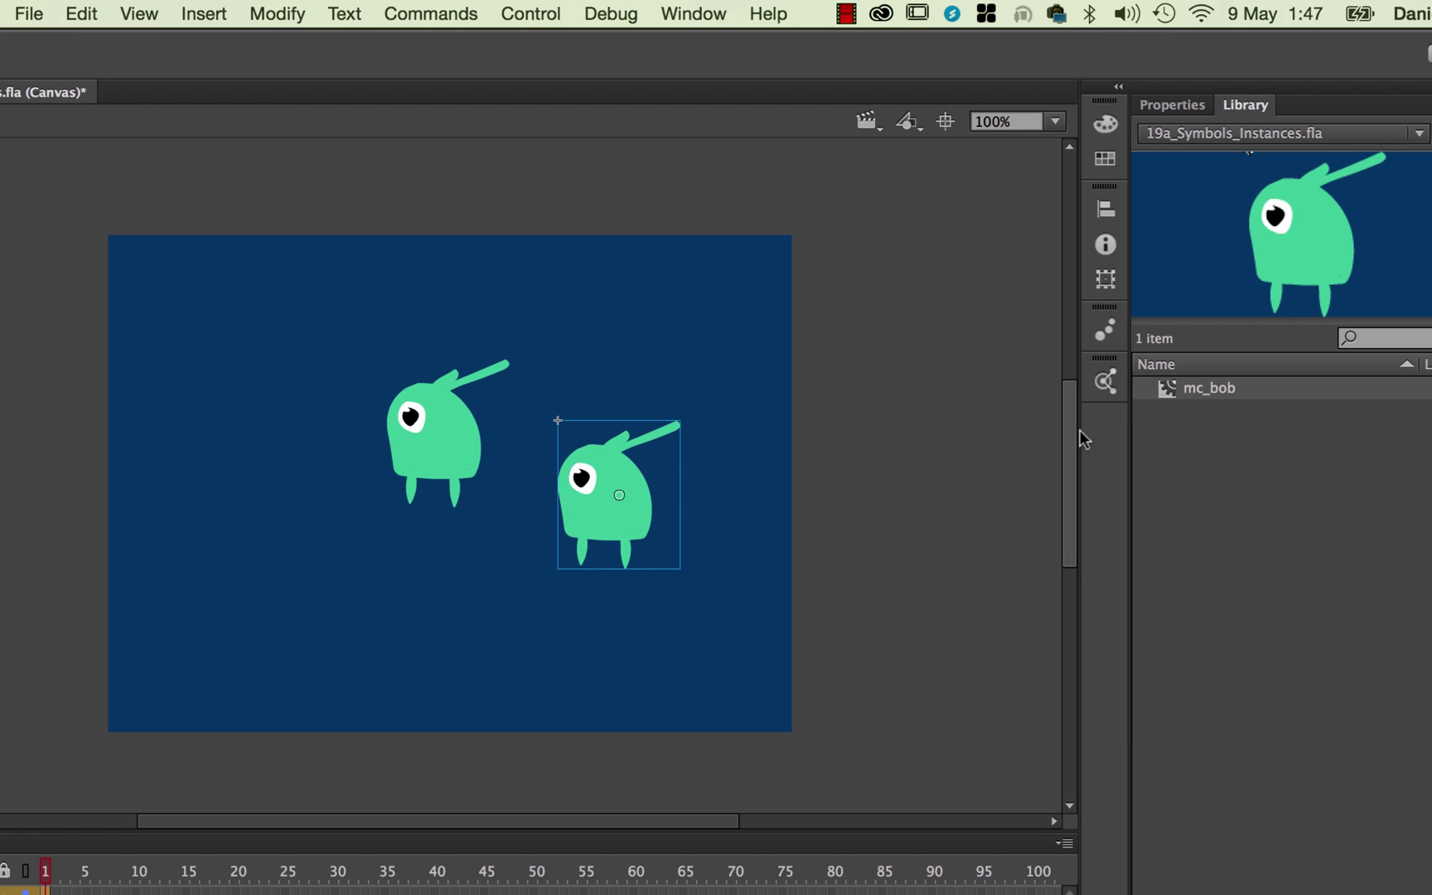
{"action": "left_click_drag", "start_coordinate": [1157, 396], "coordinate": [303, 560]}
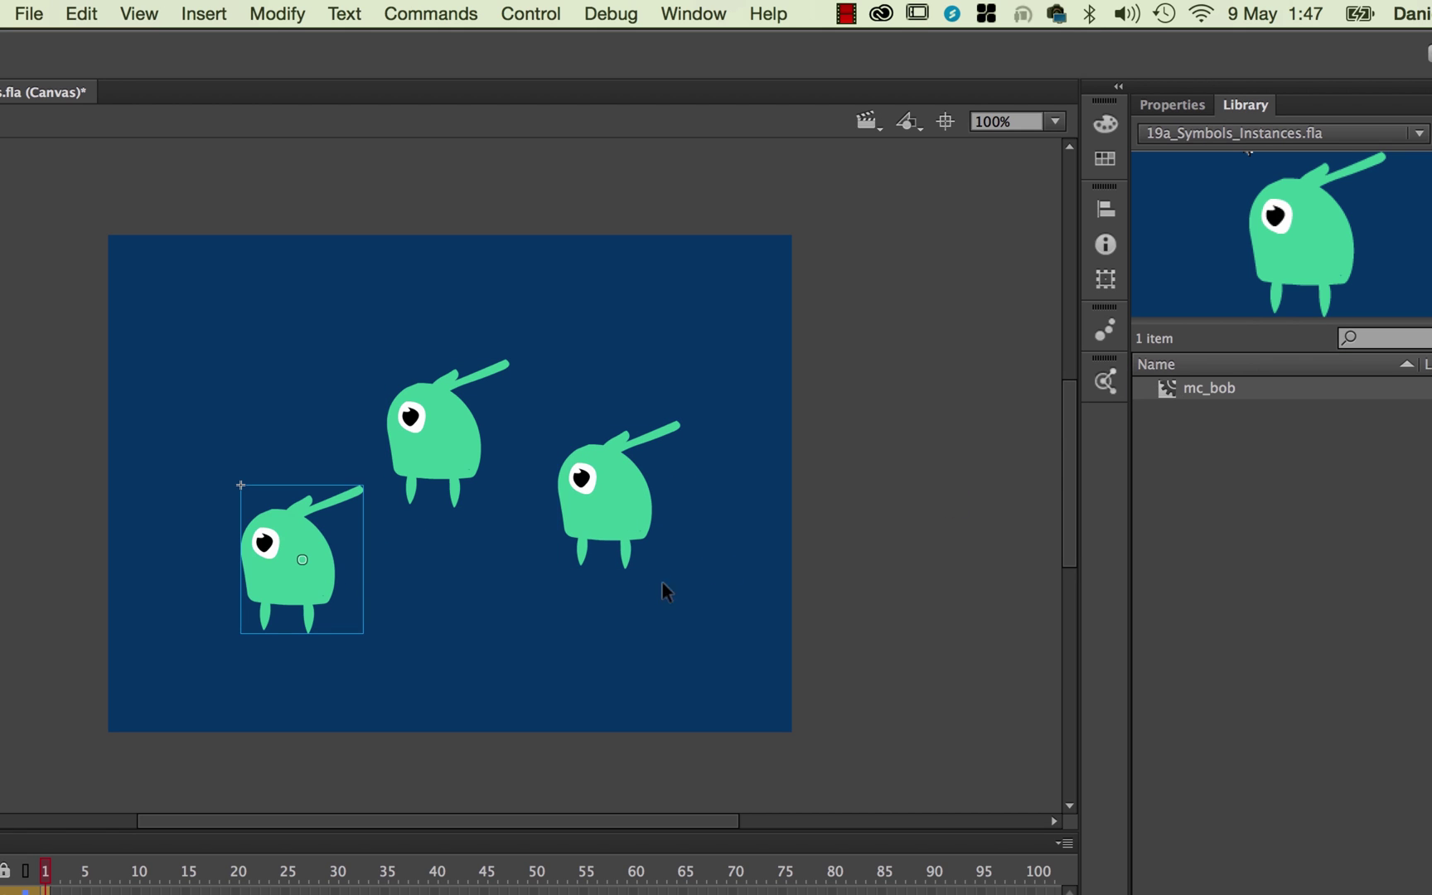
{"action": "left_click_drag", "start_coordinate": [1159, 389], "coordinate": [671, 292]}
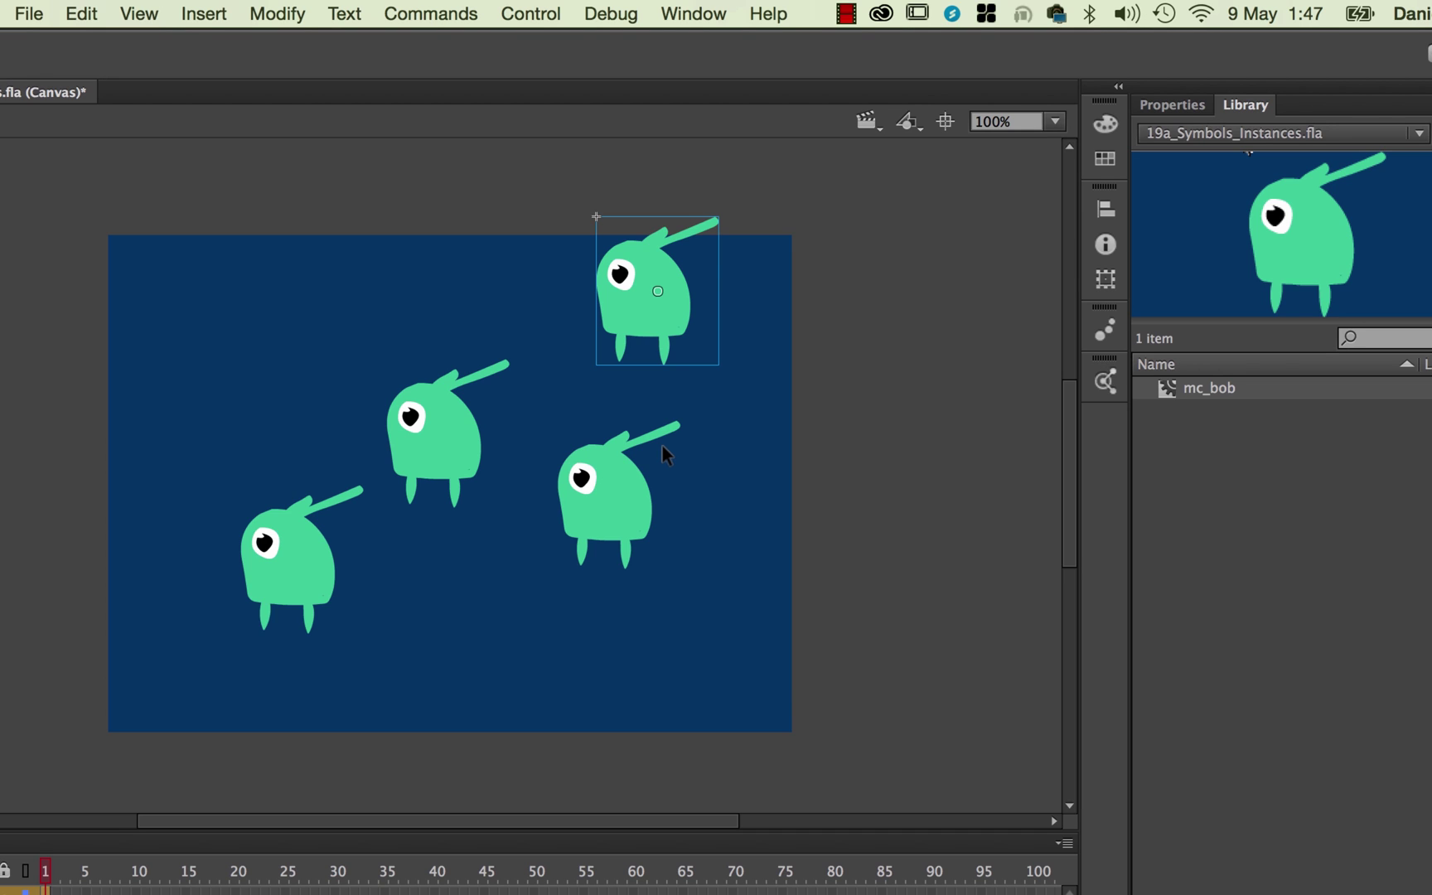
Step: Select each of the four alien instances in turn, then deselect them all
{"action": "left_click", "coordinate": [634, 500]}
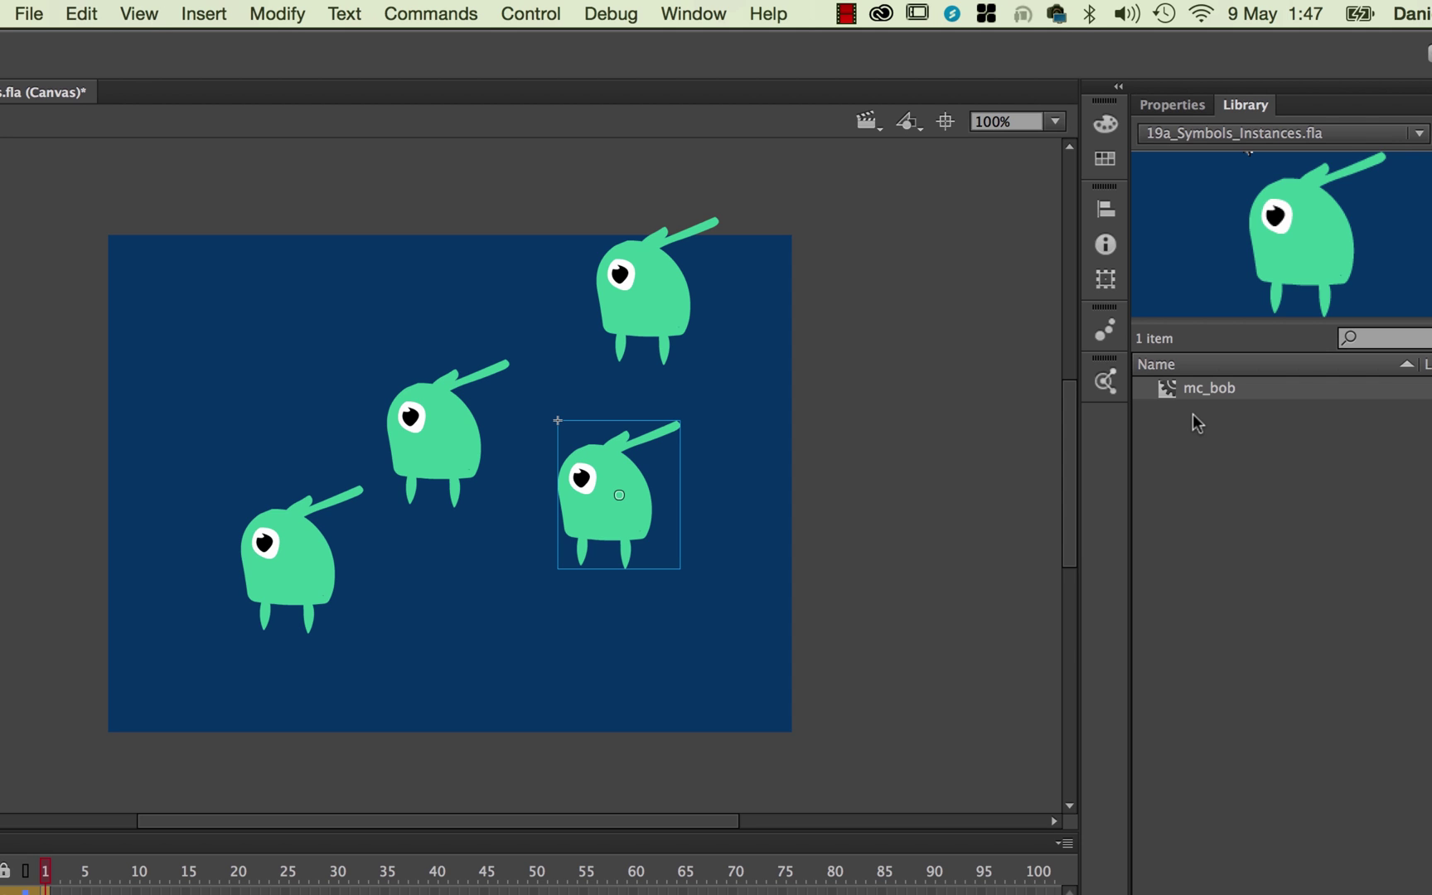
{"action": "left_click", "coordinate": [686, 331]}
{"action": "left_click", "coordinate": [623, 514]}
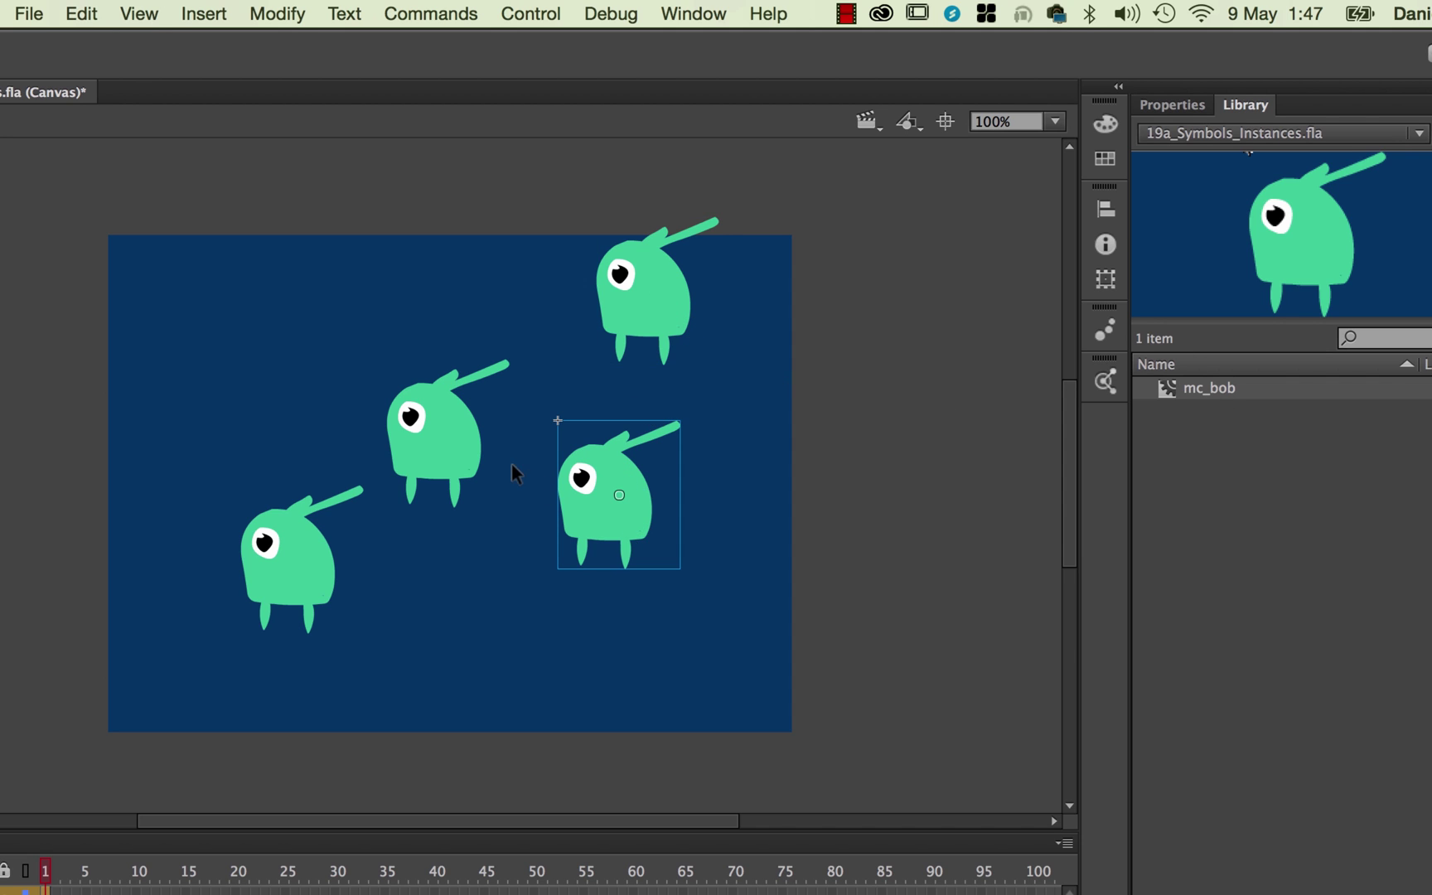
{"action": "left_click", "coordinate": [456, 458]}
{"action": "left_click", "coordinate": [329, 542]}
{"action": "left_click", "coordinate": [669, 308]}
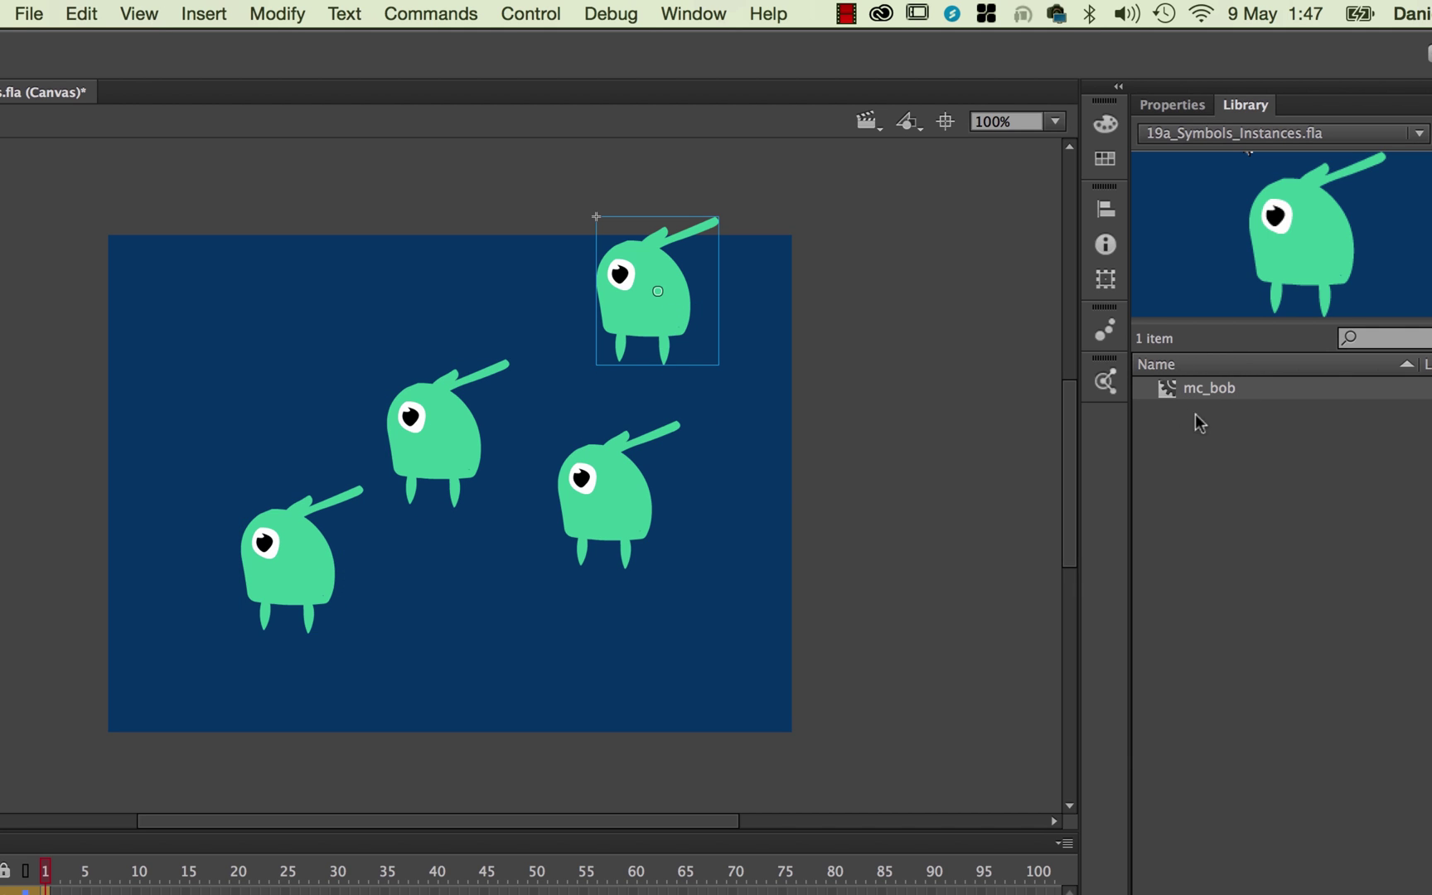
{"action": "left_click", "coordinate": [629, 486]}
{"action": "left_click", "coordinate": [468, 431]}
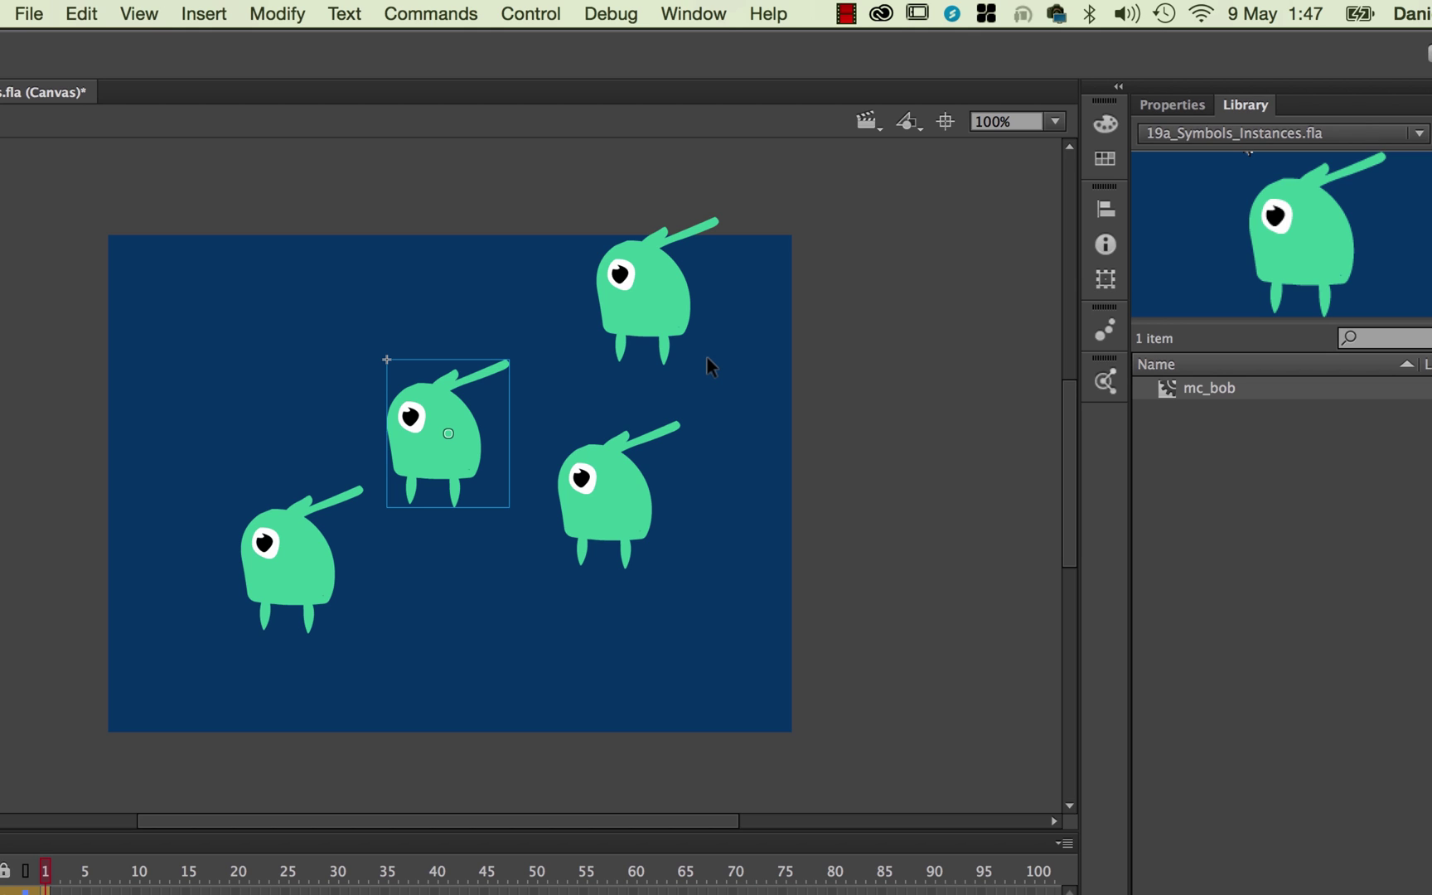
{"action": "left_click", "coordinate": [733, 431]}
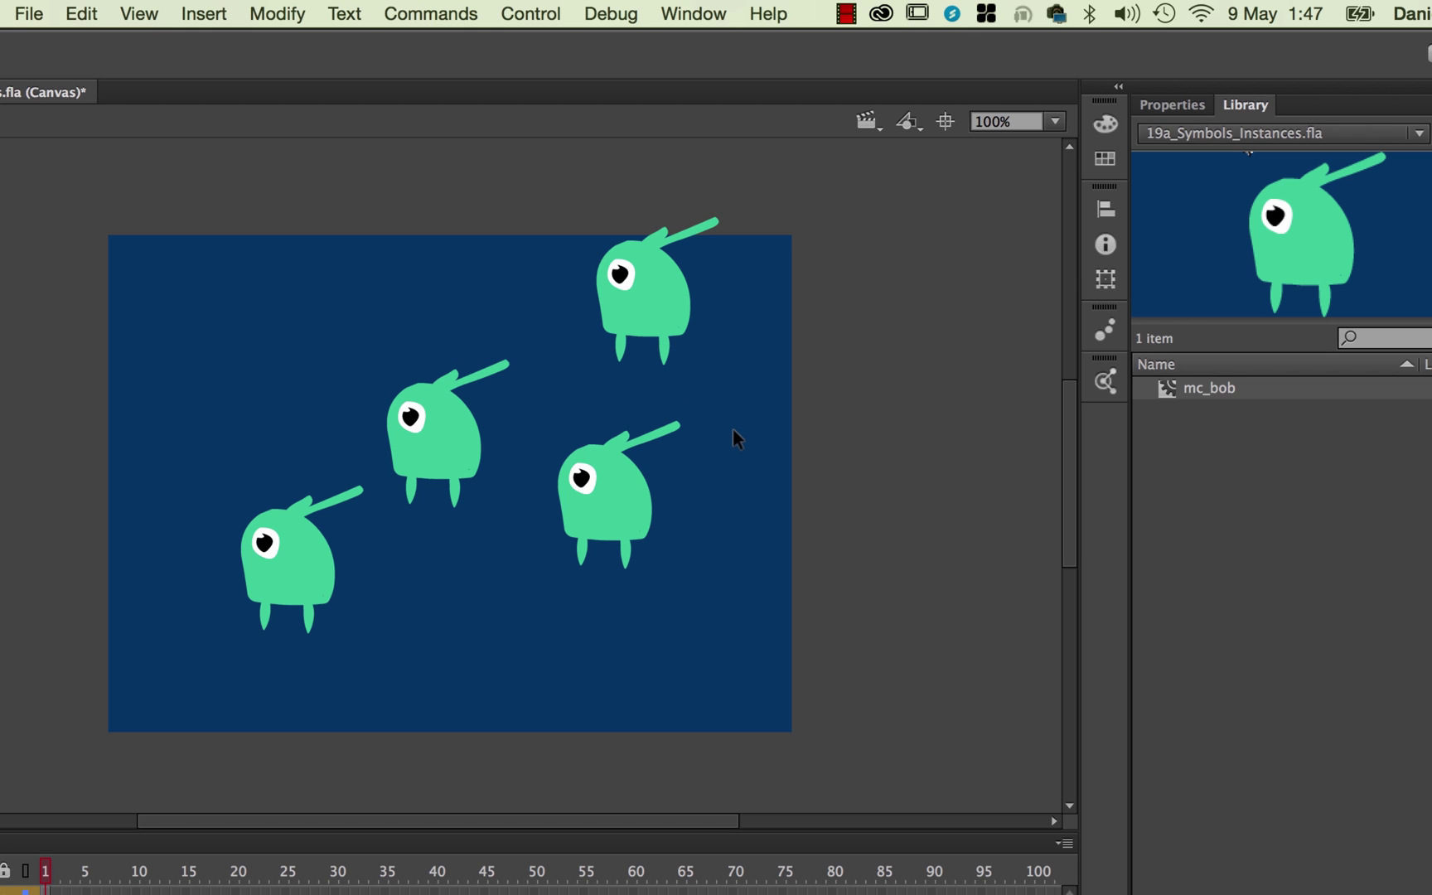